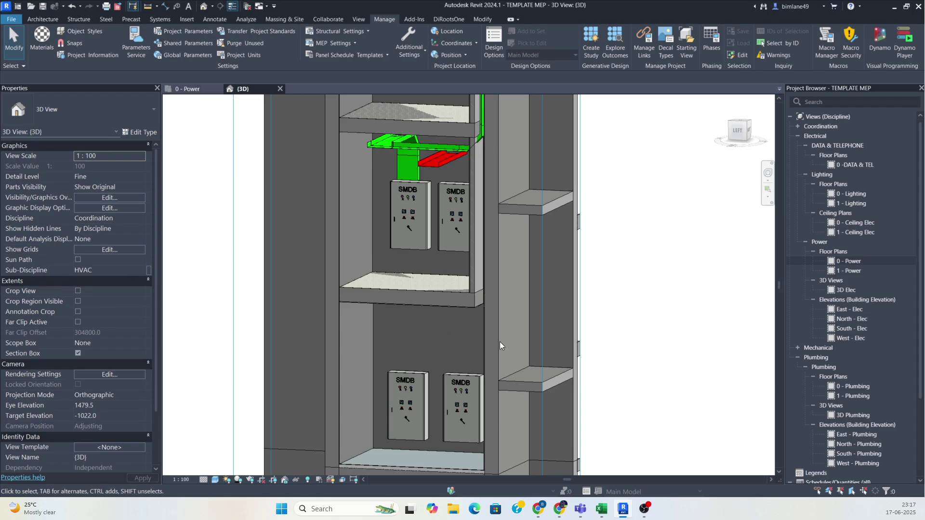
Examine the 0 - Power floor plan for the distribution boards in the rooms and the SMDB-1 and SMDB-2 locations
left_click(188, 89)
scroll(388, 268, "down", 1)
middle_click_drag(388, 268, 404, 411)
middle_click_drag(368, 256, 379, 371)
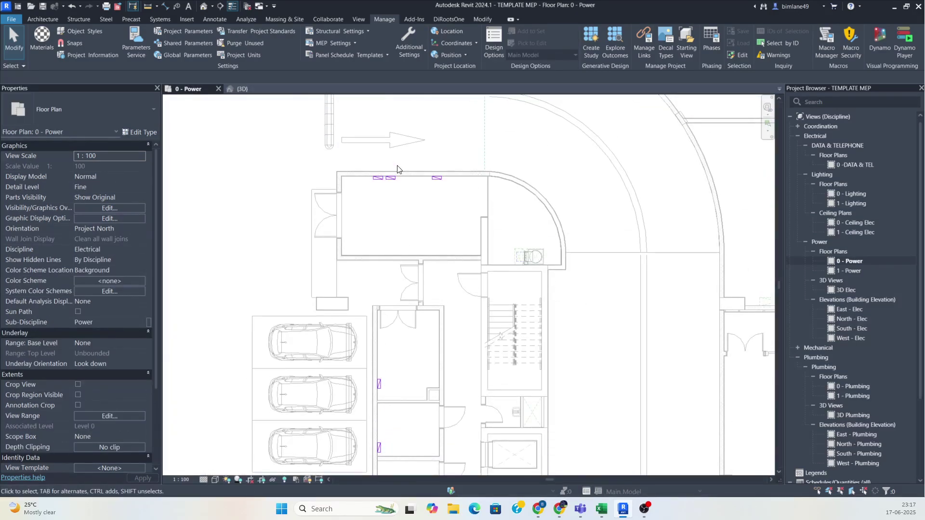
scroll(430, 194, "down", 1)
middle_click_drag(437, 343, 435, 283)
middle_click_drag(446, 364, 441, 310)
scroll(491, 267, "up", 8)
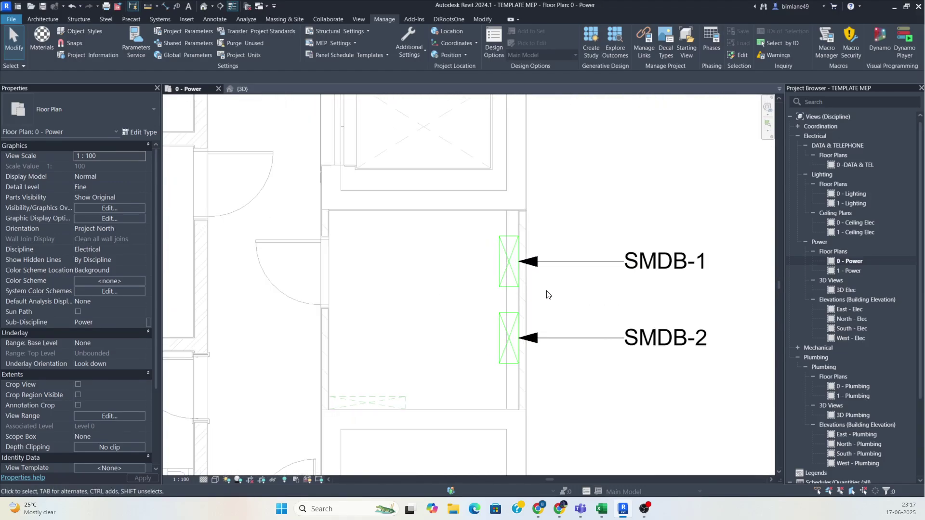
scroll(547, 294, "down", 6)
middle_click_drag(458, 342, 458, 305)
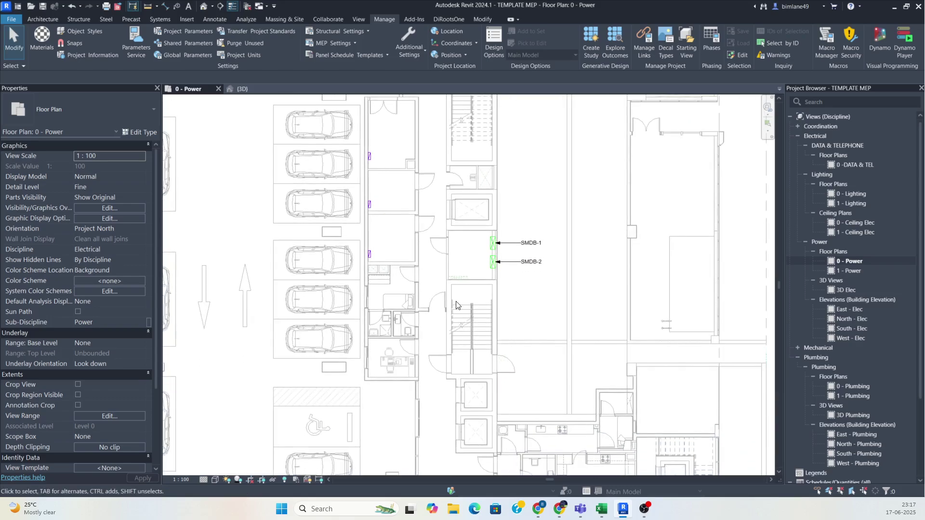
middle_click_drag(481, 357, 469, 249)
middle_click_drag(423, 365, 432, 449)
middle_click_drag(434, 261, 445, 352)
scroll(502, 320, "up", 6)
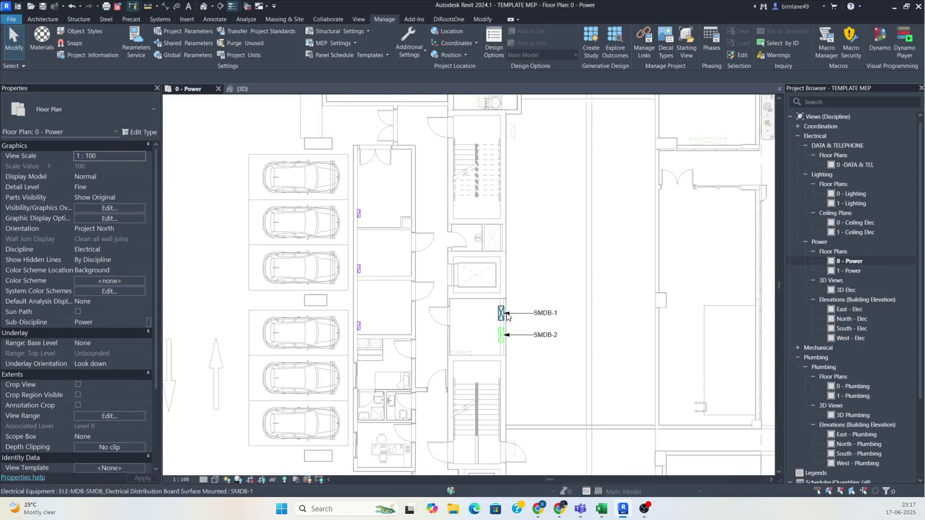
scroll(501, 321, "down", 6)
middle_click_drag(444, 341, 463, 425)
middle_click_drag(434, 324, 437, 377)
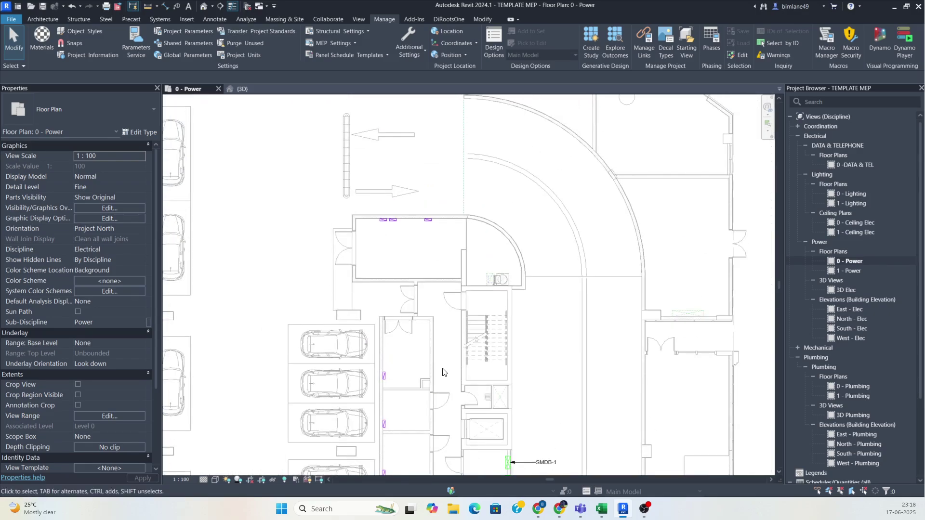
scroll(443, 372, "up", 1)
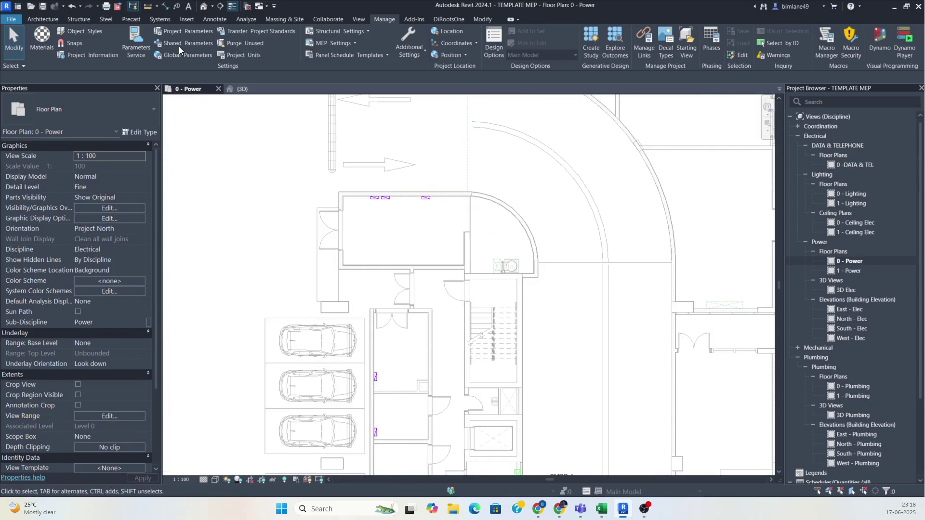
Start a conduit without fittings with service type CON and a diameter of 50 mm
left_click(160, 19)
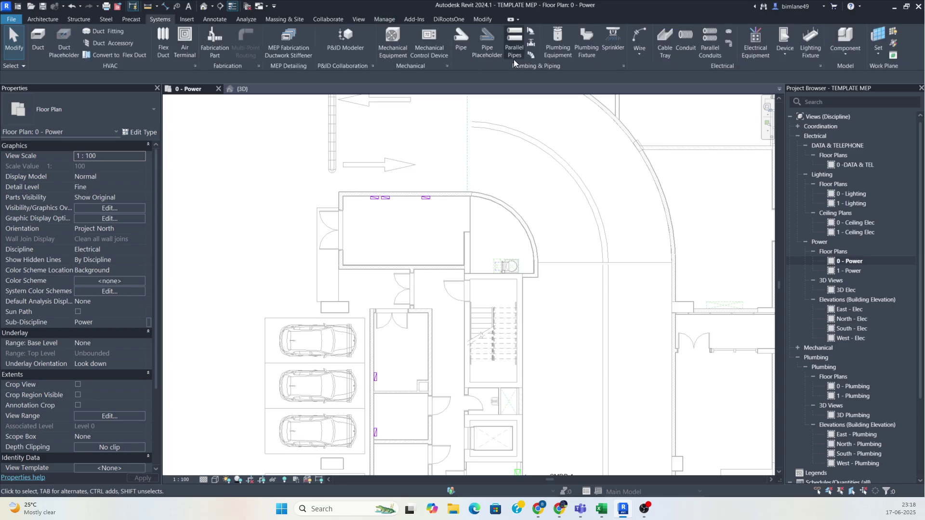
left_click(684, 43)
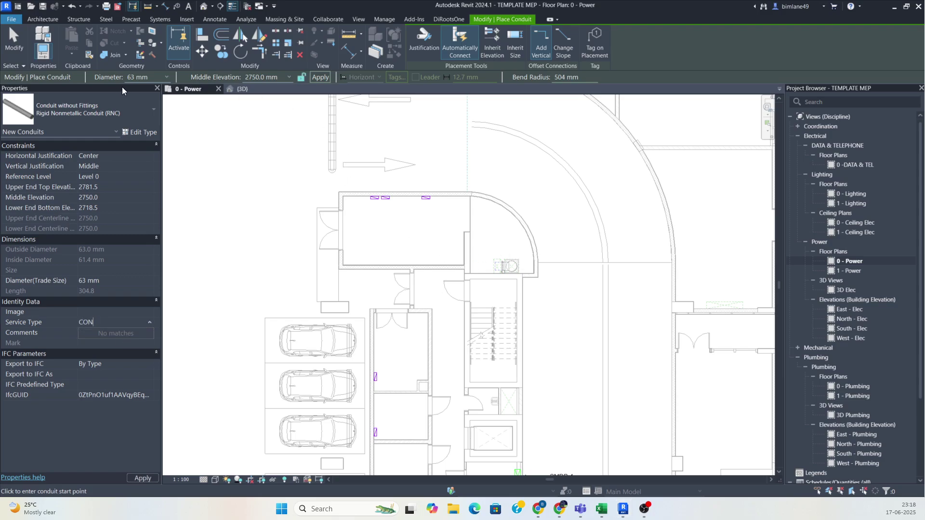
left_click(169, 76)
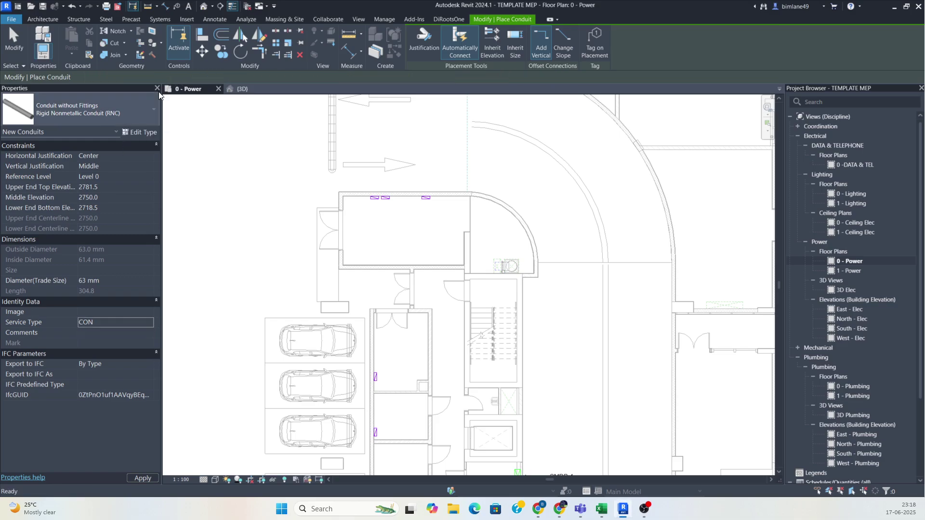
left_click(165, 77)
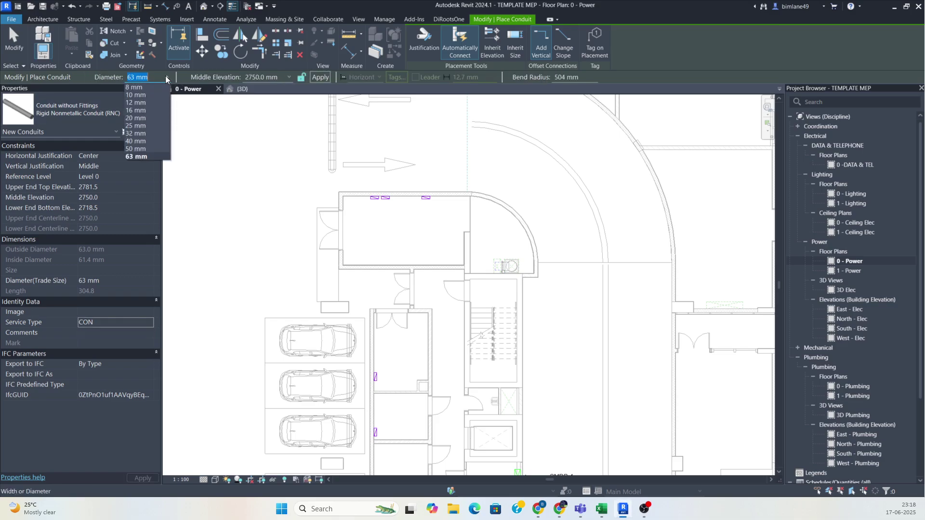
left_click(136, 149)
Draw the conduit from the rightmost board on the upper room's wall, about 5200 mm down, then sideways toward the stair-side corridor wall
middle_click_drag(434, 227, 425, 131)
middle_click_drag(436, 334, 441, 374)
scroll(499, 280, "up", 1)
scroll(488, 294, "up", 2)
scroll(493, 293, "down", 3)
scroll(424, 175, "up", 5)
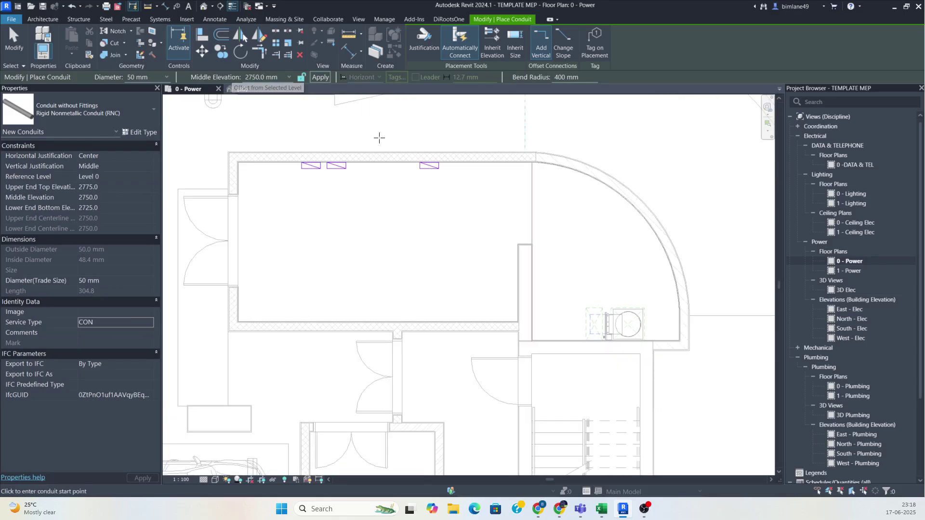
left_click(431, 167)
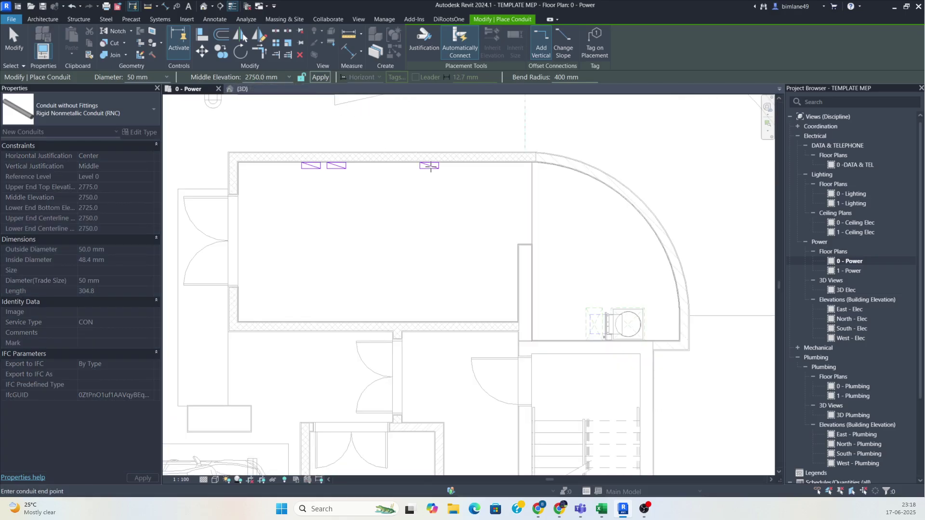
scroll(424, 212, "down", 2)
scroll(447, 164, "down", 1)
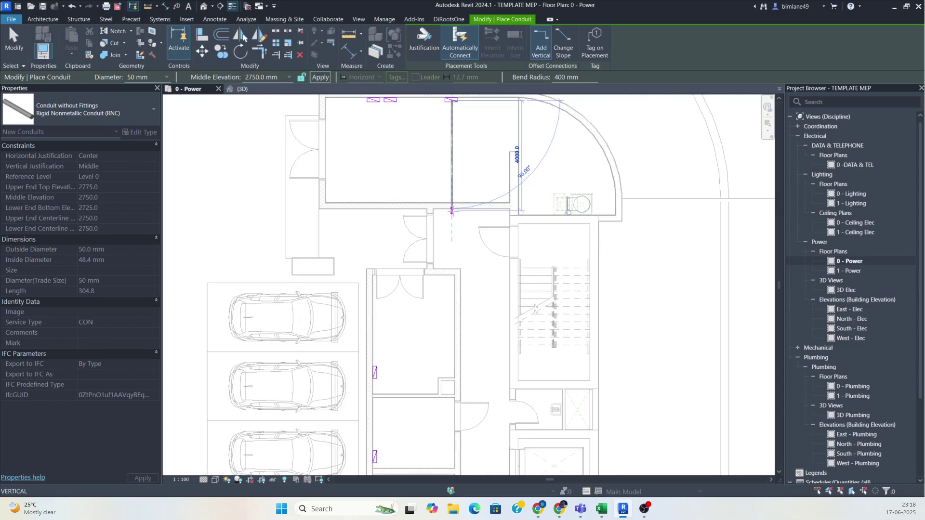
scroll(449, 231, "down", 1)
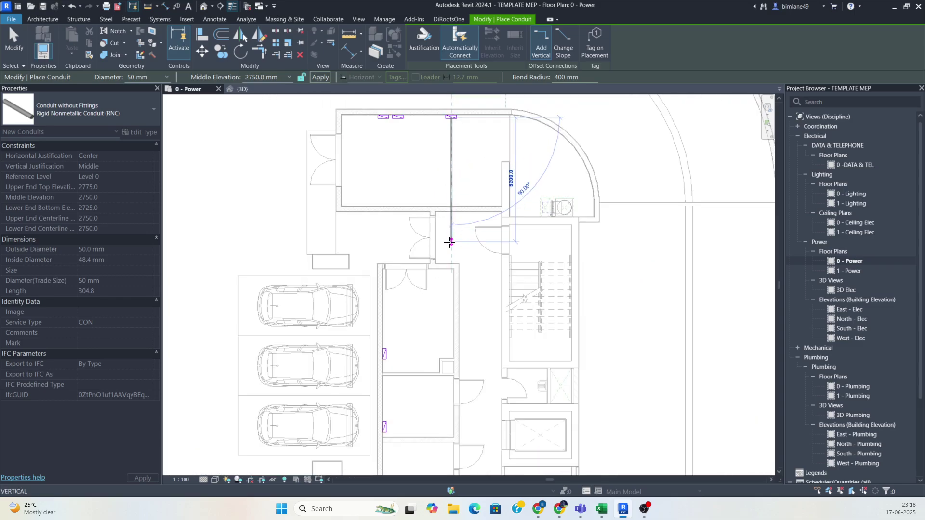
left_click(450, 241)
scroll(479, 243, "up", 4)
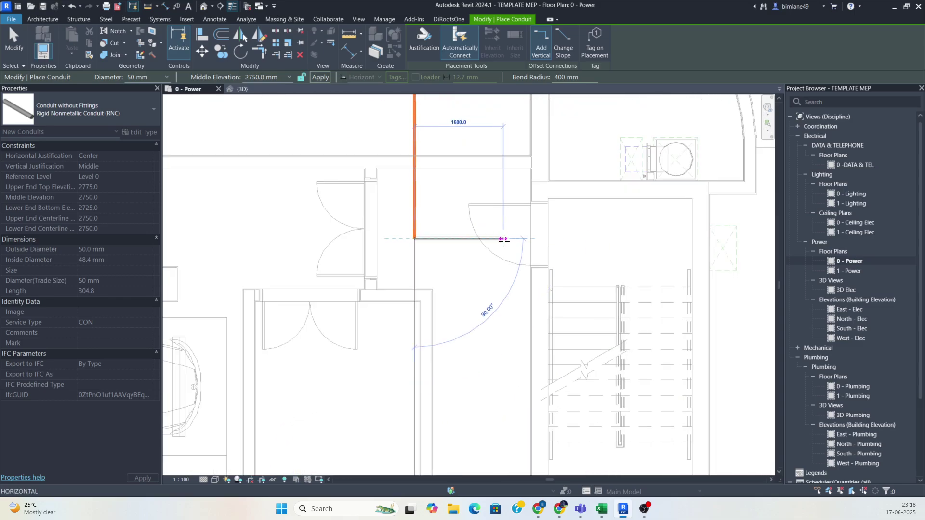
left_click(520, 240)
Continue the conduit down the corridor, turn it into the electrical room and end it at SMDB-1
scroll(518, 337, "down", 3)
middle_click_drag(518, 357, 509, 187)
middle_click_drag(502, 324, 500, 227)
middle_click_drag(509, 306, 505, 256)
scroll(500, 274, "up", 3)
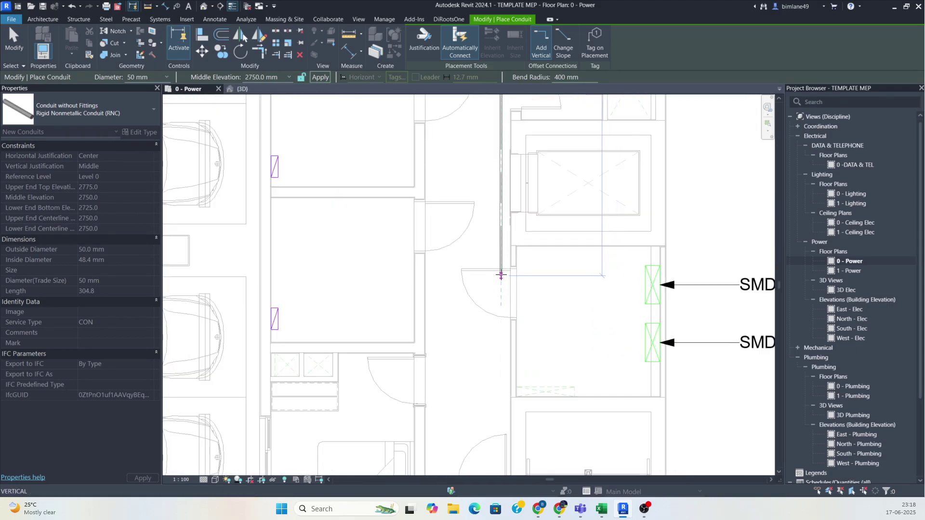
left_click(501, 283)
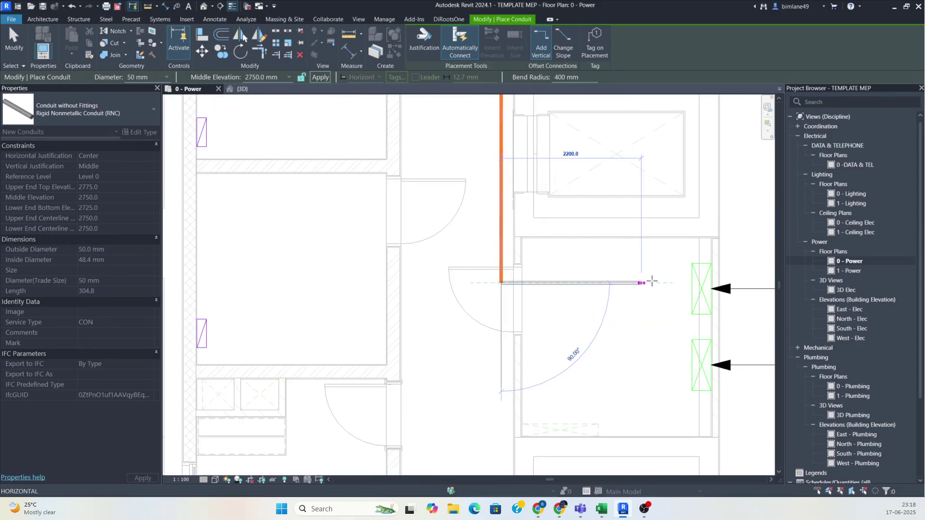
scroll(700, 280, "up", 3)
left_click(698, 281)
key("Escape")
key("Escape")
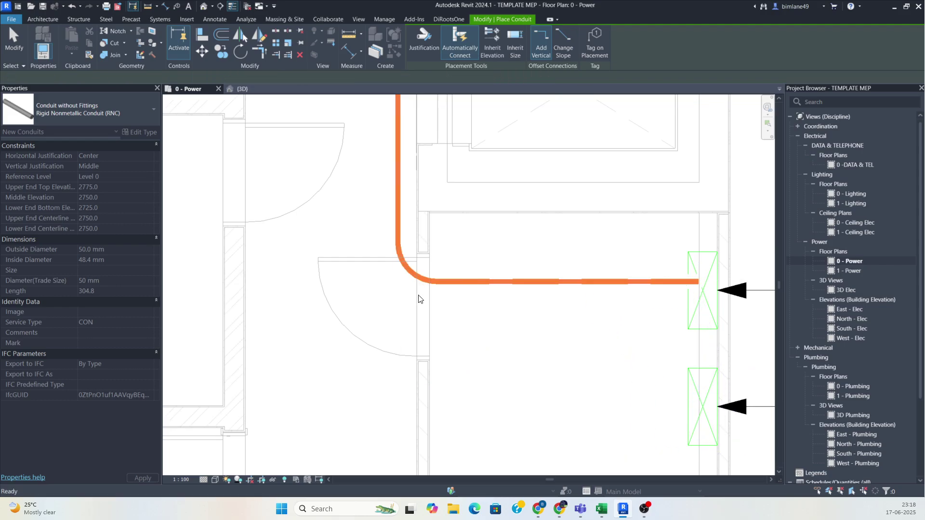
Set the floor plan's detail level to Fine and its visual style to Hidden Line
scroll(443, 301, "down", 3)
scroll(457, 306, "up", 2)
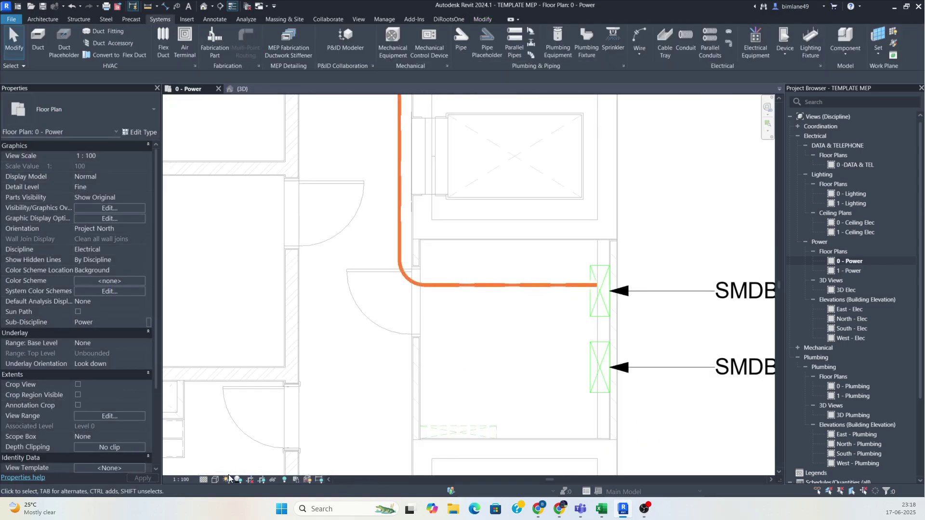
left_click(203, 479)
left_click(212, 472)
left_click(215, 480)
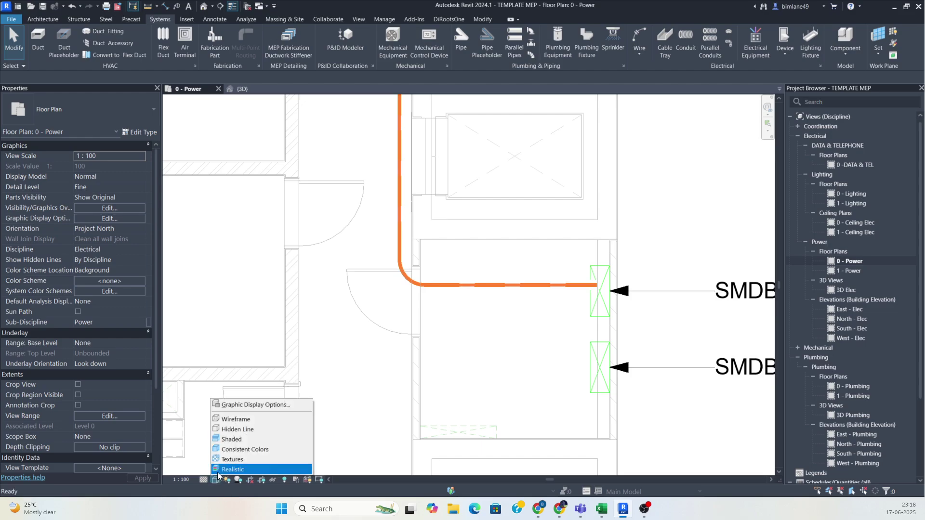
left_click(234, 434)
Toggle the thin lines display and inspect the conduit's bends and its start at the board
scroll(428, 323, "down", 2)
scroll(427, 320, "down", 2)
middle_click_drag(386, 303, 404, 400)
scroll(418, 120, "up", 7)
scroll(431, 145, "up", 2)
middle_click_drag(435, 149, 444, 254)
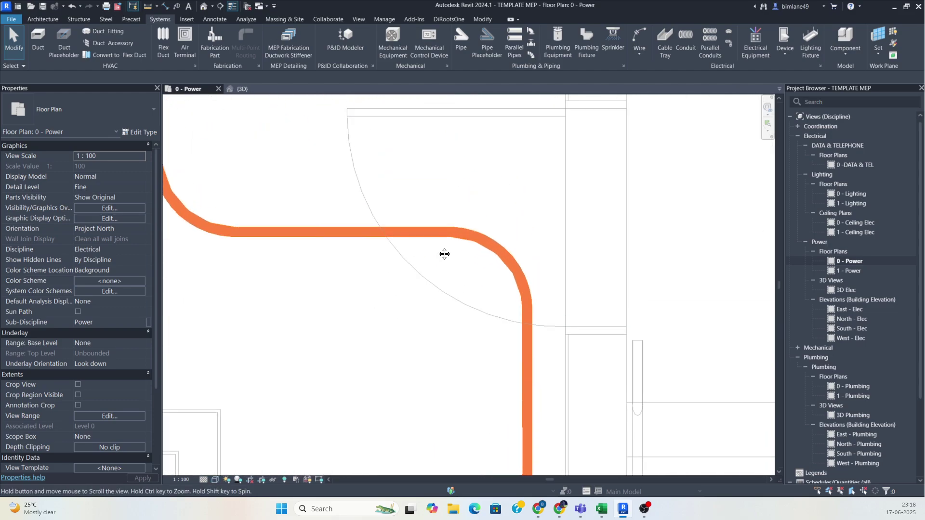
left_click(231, 7)
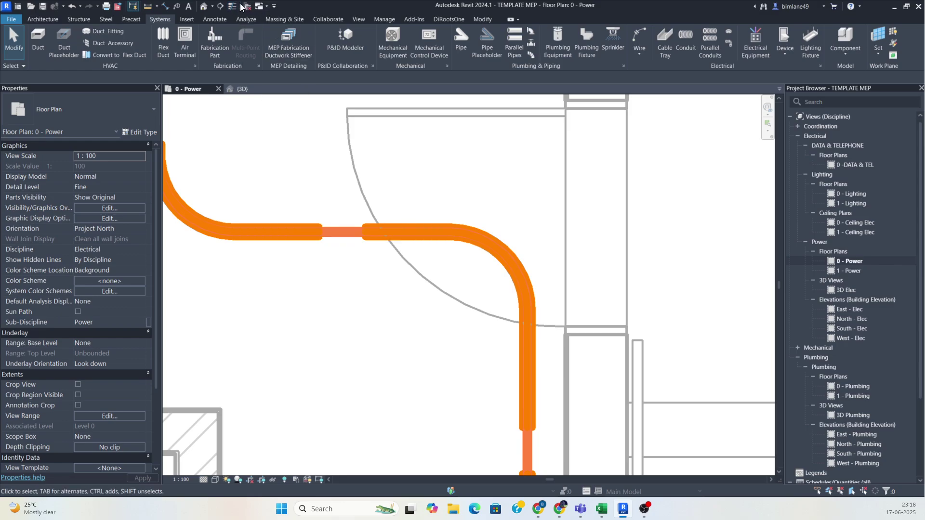
scroll(479, 287, "down", 5)
middle_click_drag(404, 225, 429, 342)
left_click_drag(391, 210, 445, 398)
key("Escape")
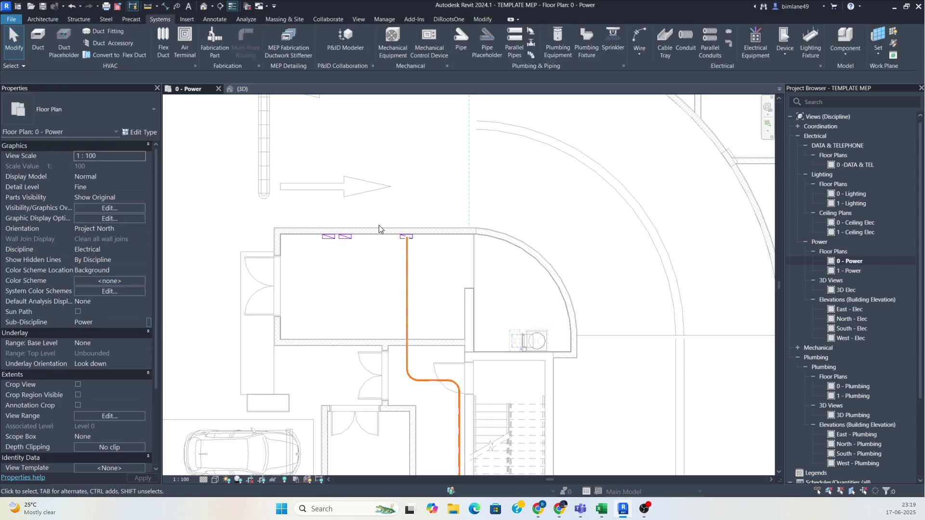
Set the CON filter's foreground surface pattern to No Override in the floor plan's visibility/graphic overrides
key("v")
key("v")
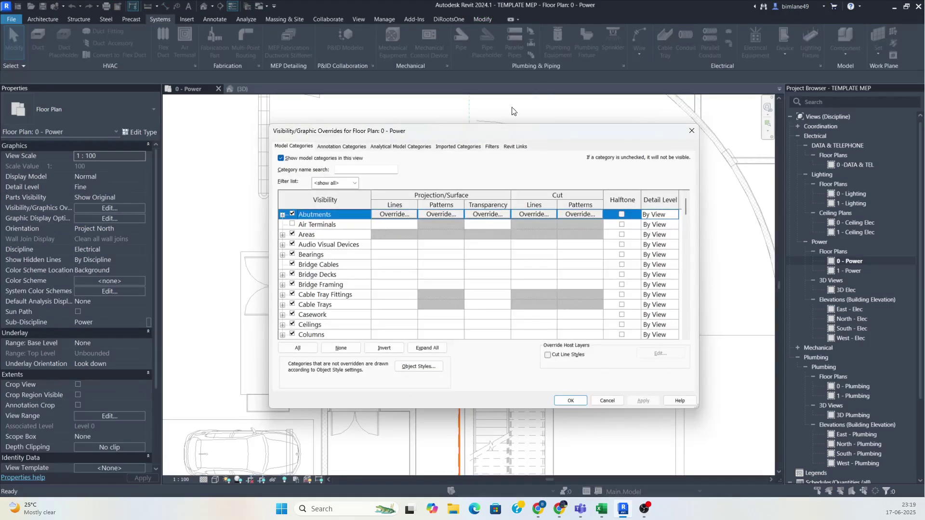
left_click(491, 146)
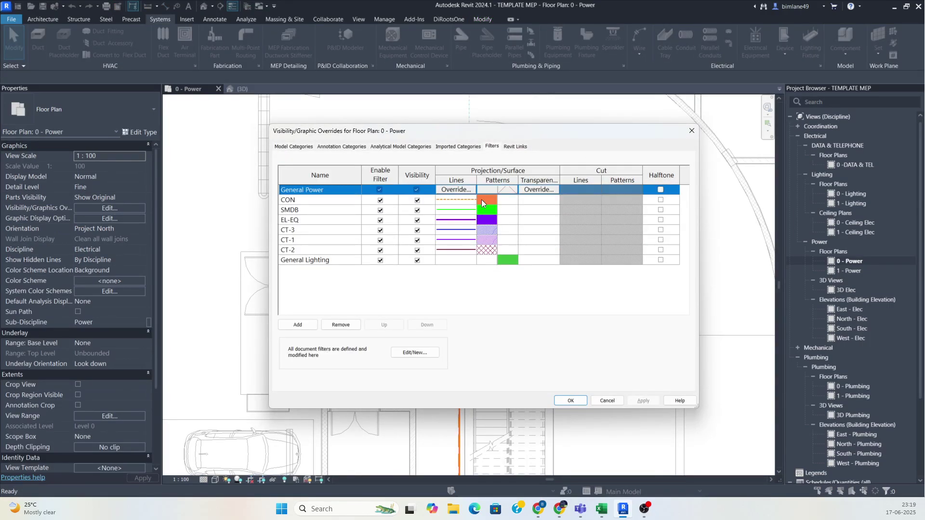
left_click(482, 202)
left_click(485, 198)
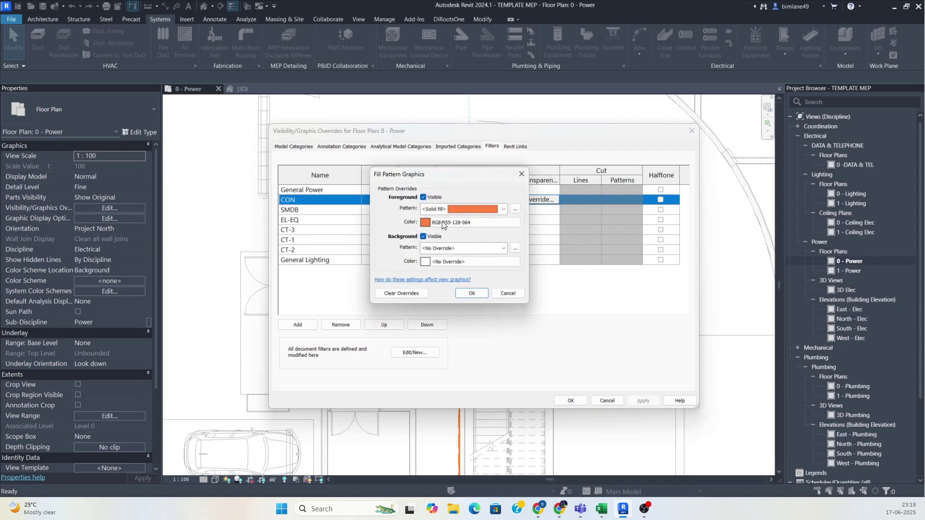
left_click(463, 209)
scroll(448, 240, "up", 3)
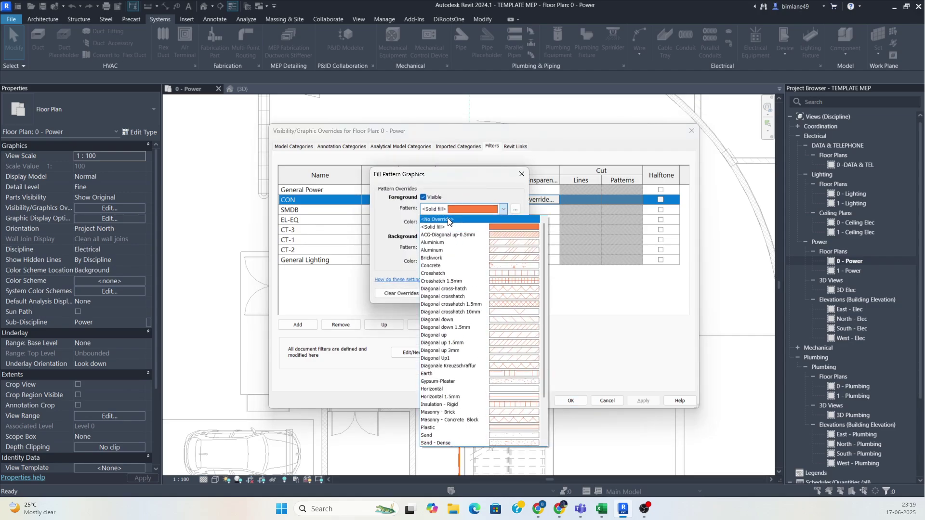
left_click(447, 217)
left_click(470, 294)
left_click(571, 400)
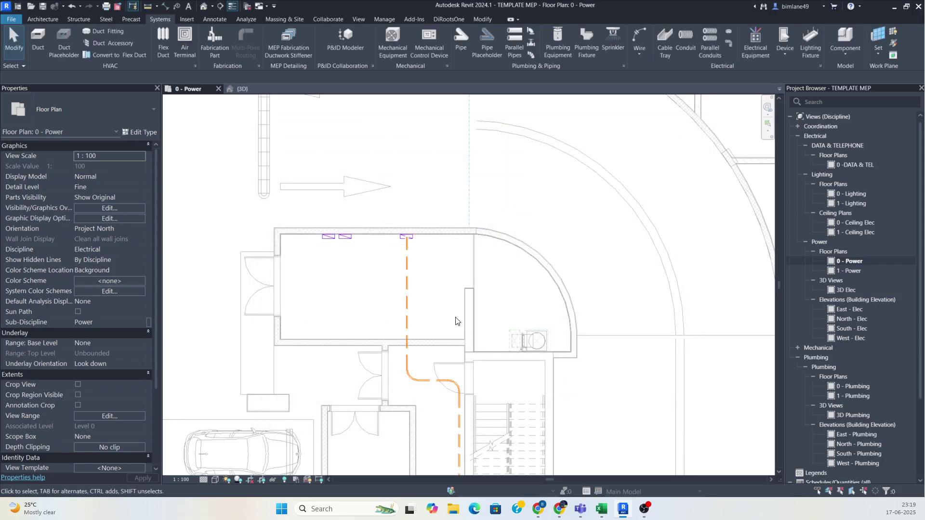
Inspect the line display of the conduit route between the upper room's board and SMDB-1
scroll(438, 327, "up", 3)
middle_click_drag(454, 336, 469, 196)
scroll(469, 197, "down", 2)
middle_click_drag(482, 381, 436, 112)
scroll(508, 289, "up", 5)
scroll(557, 320, "down", 3)
scroll(539, 317, "down", 4)
scroll(469, 317, "up", 5)
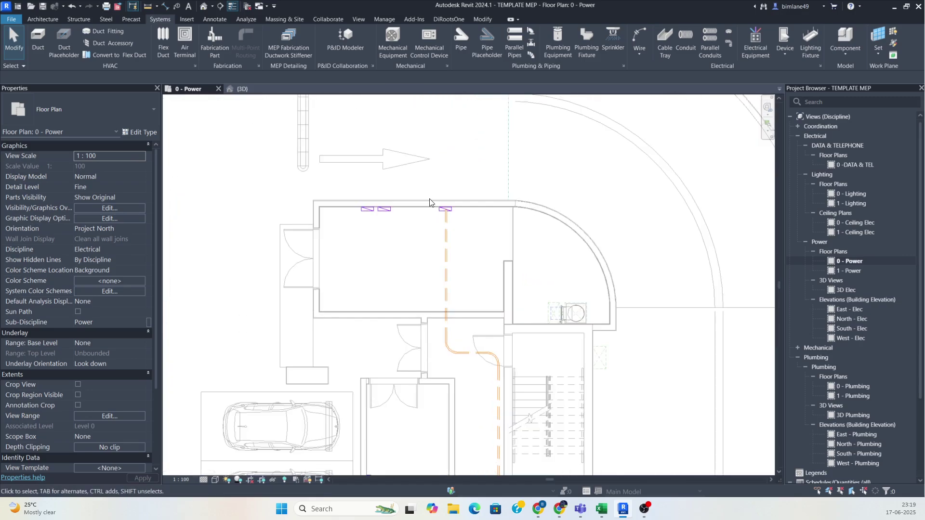
Isolate the board-side conduit run in a 3D selection box and raise the section box's top to include the slab above
left_click_drag(468, 313, 481, 363)
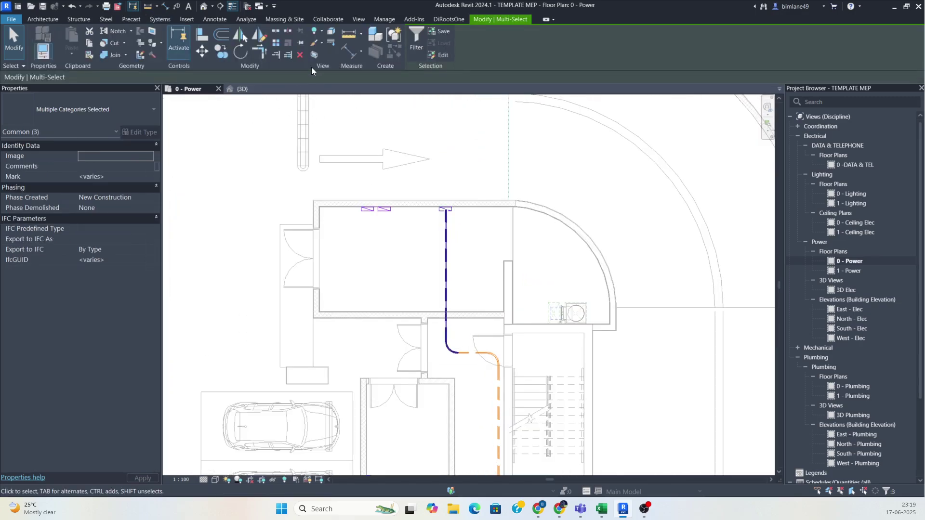
left_click(314, 55)
middle_click_drag(440, 285, 445, 308, "shift")
left_click(443, 240)
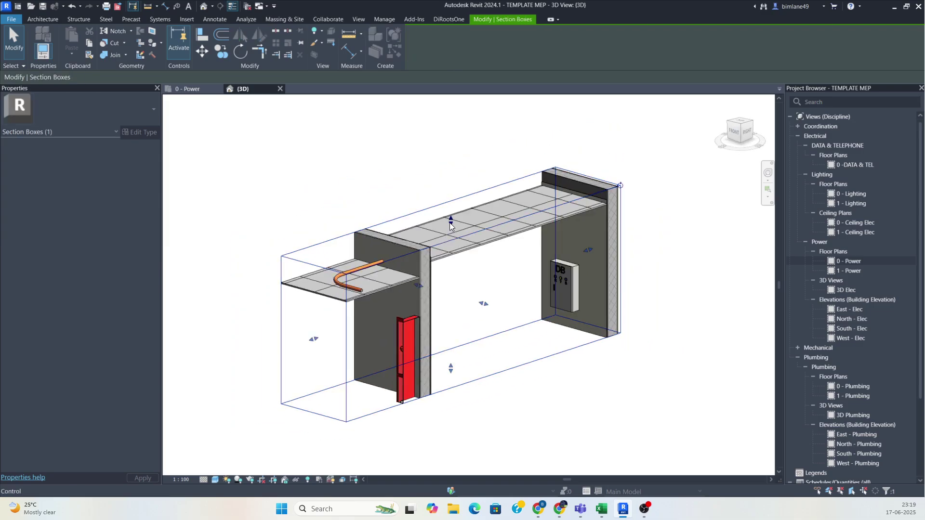
middle_click_drag(450, 225, 440, 266, "shift")
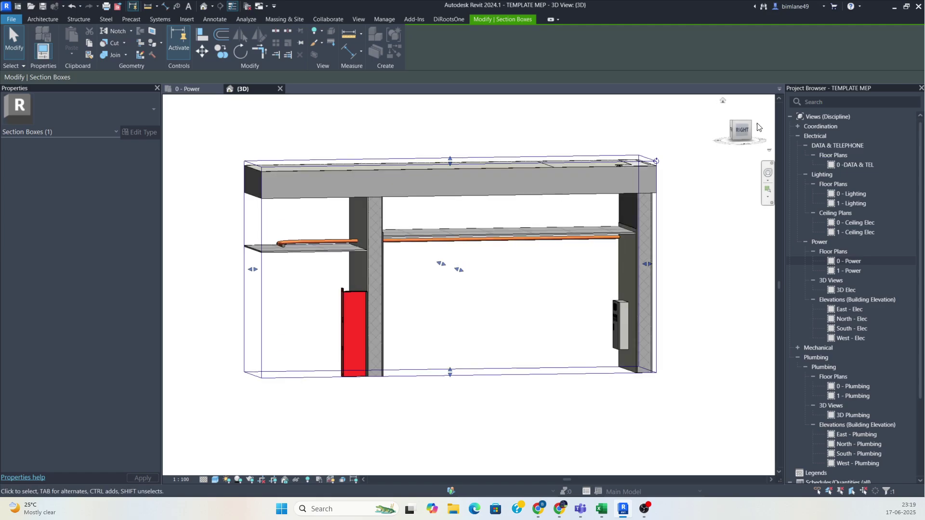
View the section from the right and nudge the long conduit run up to an elevation of 2910 mm, above the ceiling
left_click(741, 133)
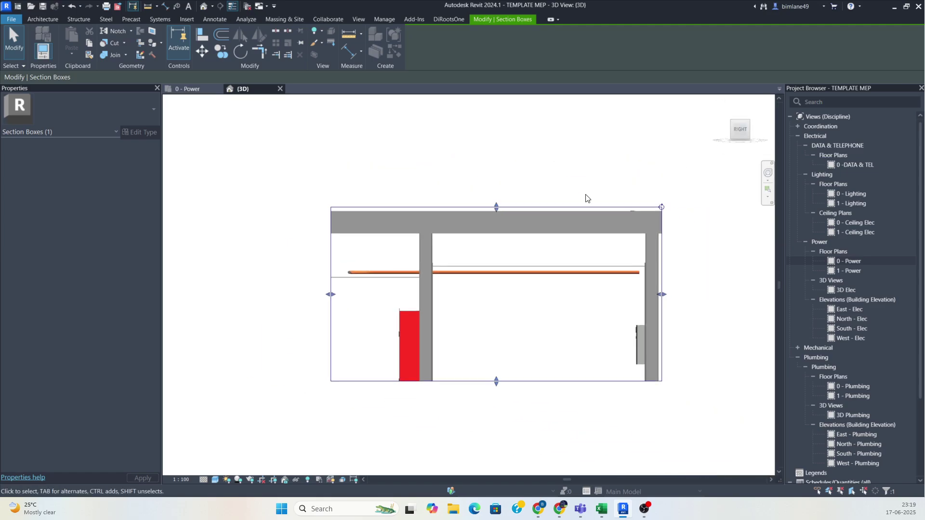
left_click(505, 266)
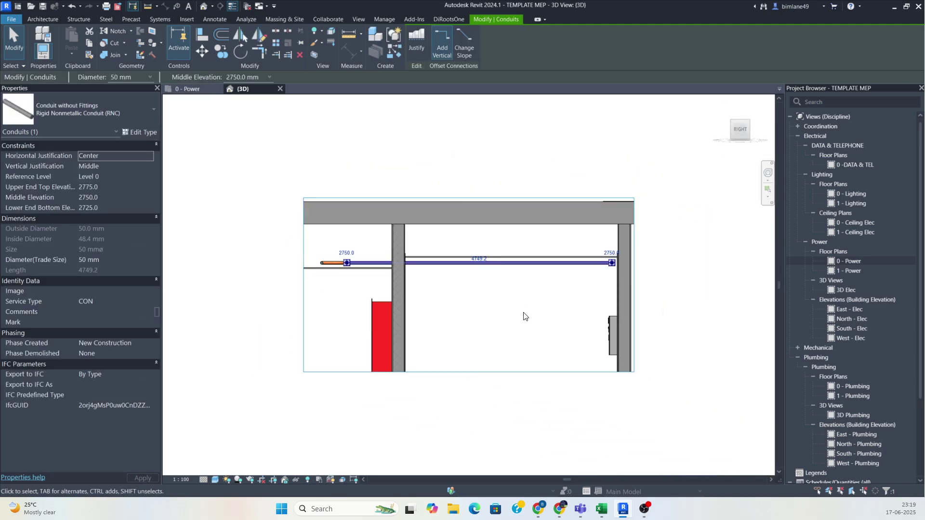
key("Up")
key("Up")
key("Up")
key("Up")
key("Up")
key("Up")
key("Up")
key("Up")
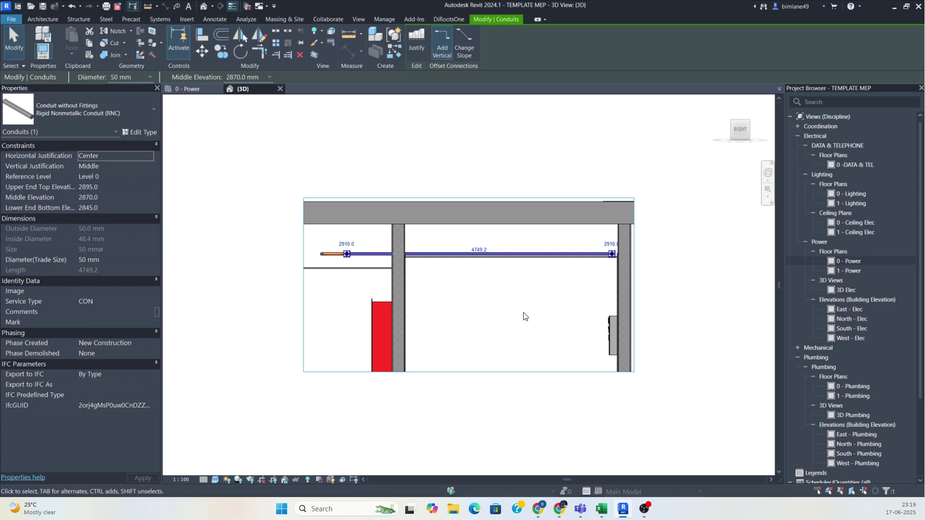
Raise the long conduit run further to a middle elevation of 3150 mm and deselect it
key("Up")
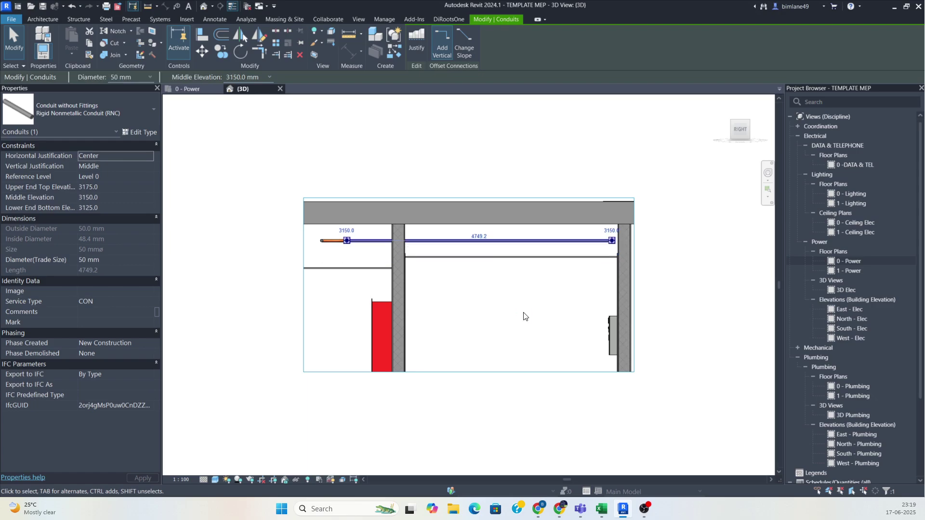
middle_click_drag(523, 293, 600, 335, "shift")
left_click(470, 188)
On the 0 - Power floor plan, draw a section line alongside the conduit run that starts at the upper room's board, looking toward the conduit
left_click(188, 89)
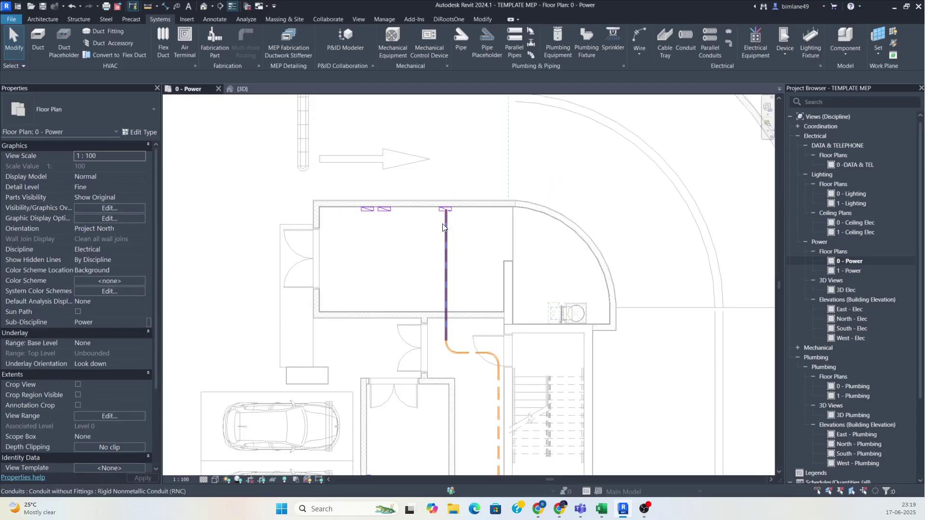
scroll(491, 230, "up", 5)
middle_click_drag(493, 238, 470, 187)
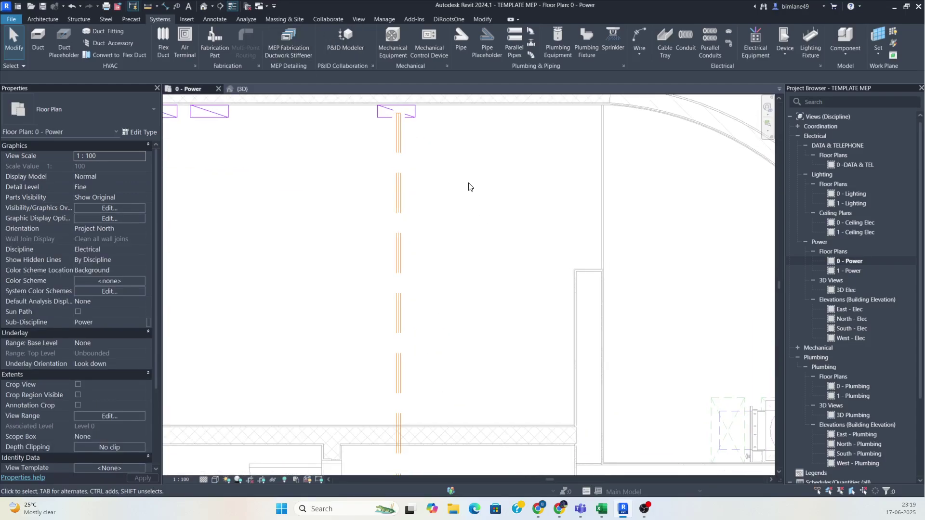
left_click(235, 7)
middle_click_drag(485, 221, 503, 269)
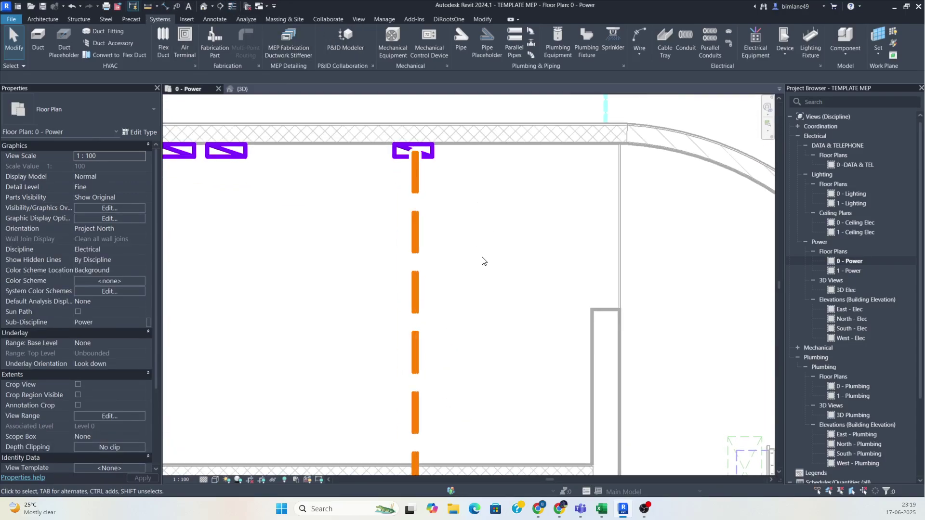
middle_click_drag(499, 230, 508, 271)
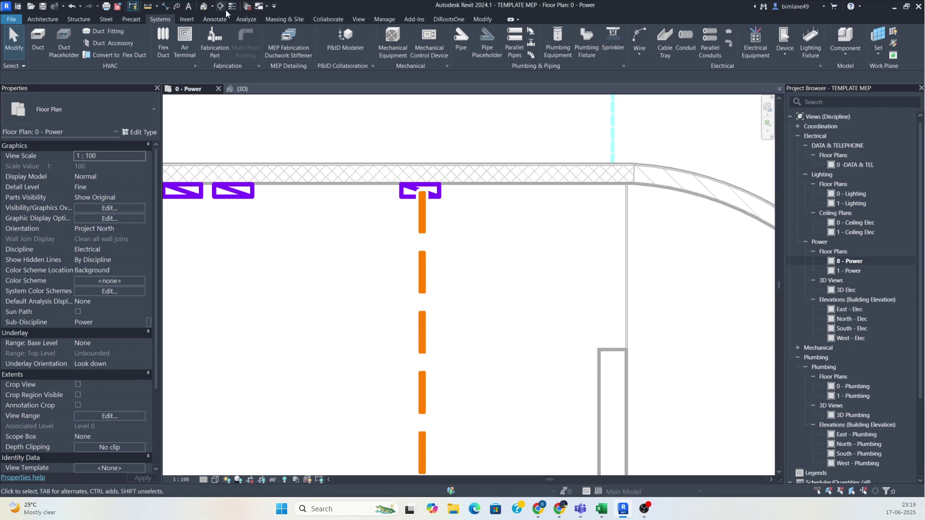
scroll(408, 165, "down", 1)
left_click(407, 147)
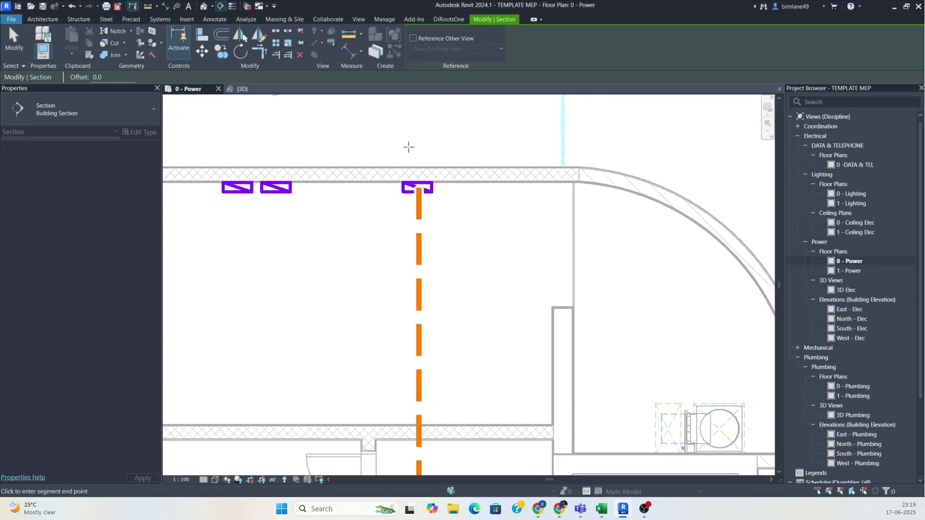
scroll(405, 187, "down", 2)
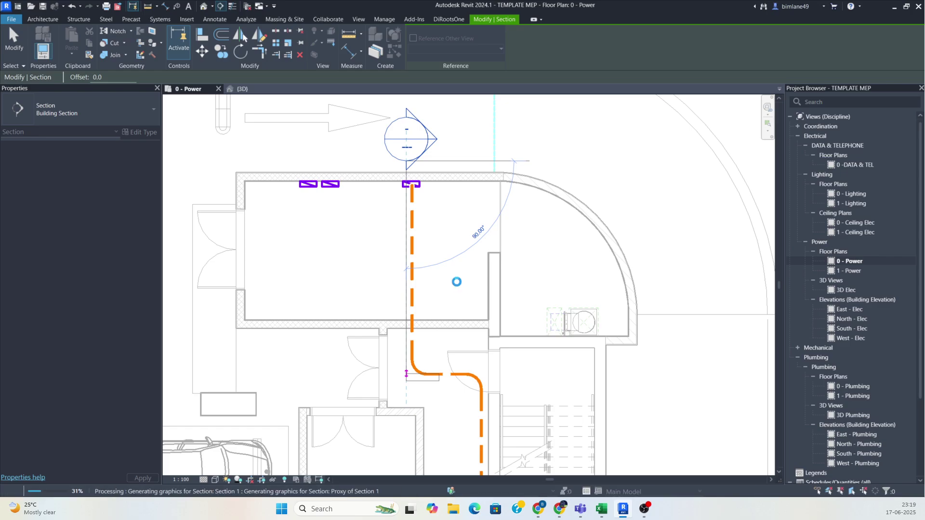
Reduce the section's far clip depth to about 560 mm, just past the conduit, and open the section view
left_click_drag(528, 270, 430, 274)
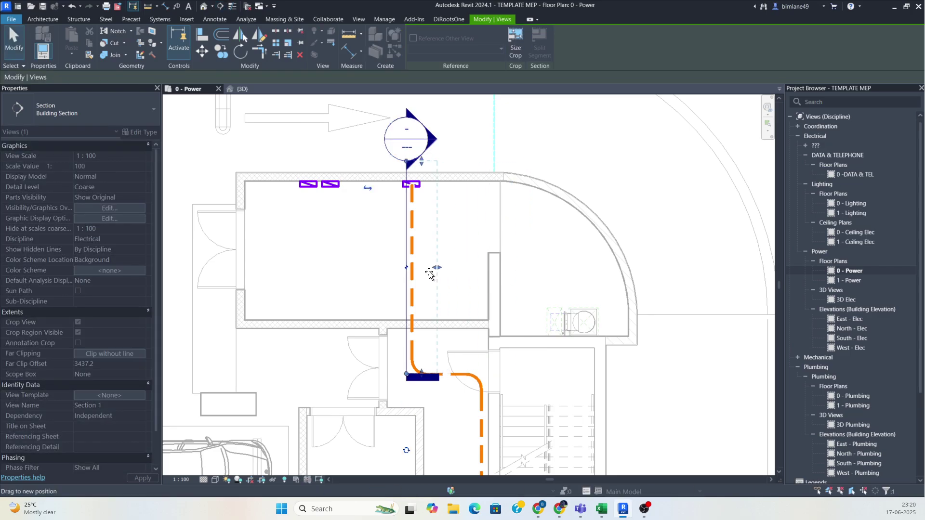
scroll(422, 276, "up", 2)
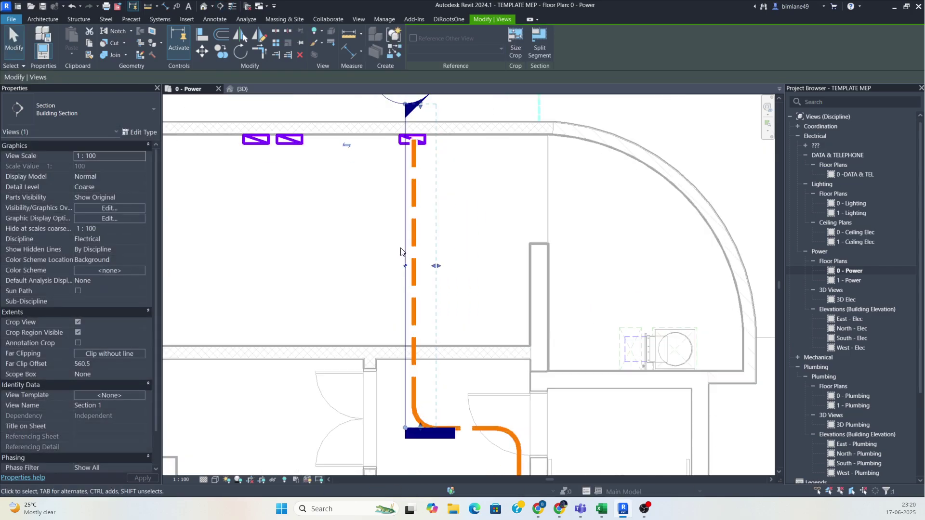
right_click(405, 252)
left_click(445, 273)
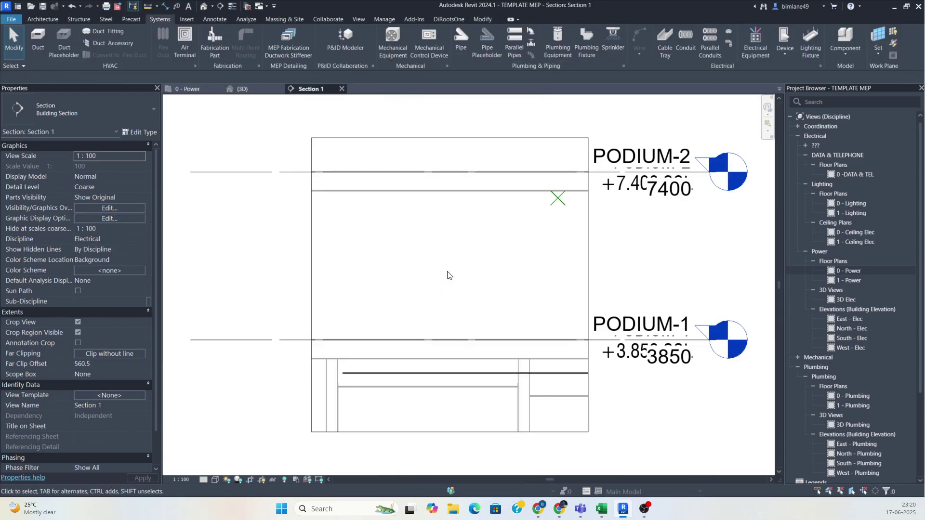
Extend the section's crop region downward past the sub basement level to include the board below the conduit
middle_click_drag(492, 268, 489, 231)
scroll(474, 251, "down", 2)
left_click(464, 338)
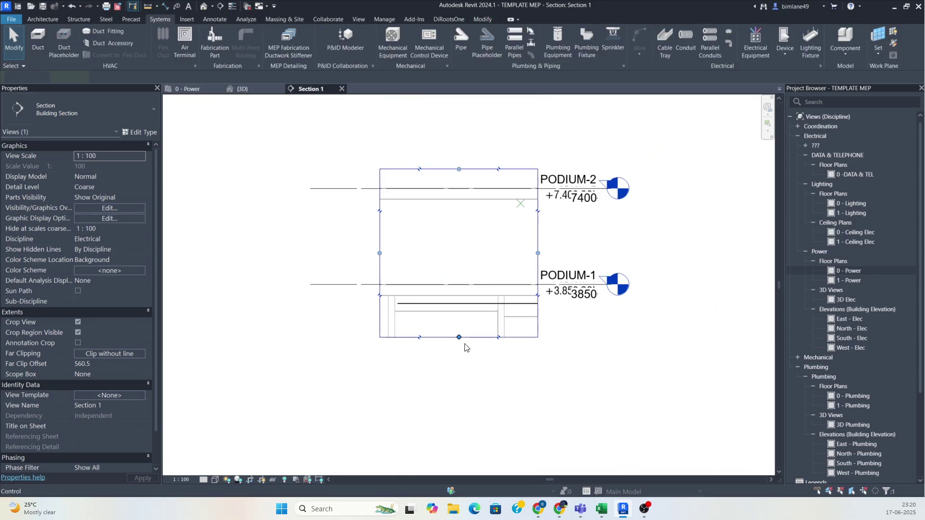
scroll(464, 350, "down", 2)
middle_click_drag(462, 351, 468, 263)
left_click_drag(469, 253, 472, 392)
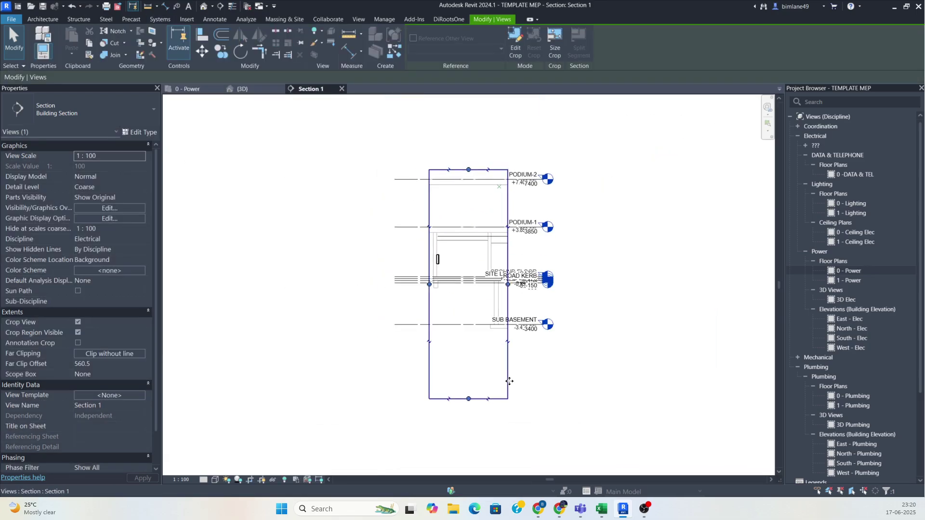
scroll(451, 260, "up", 3)
scroll(451, 259, "up", 2)
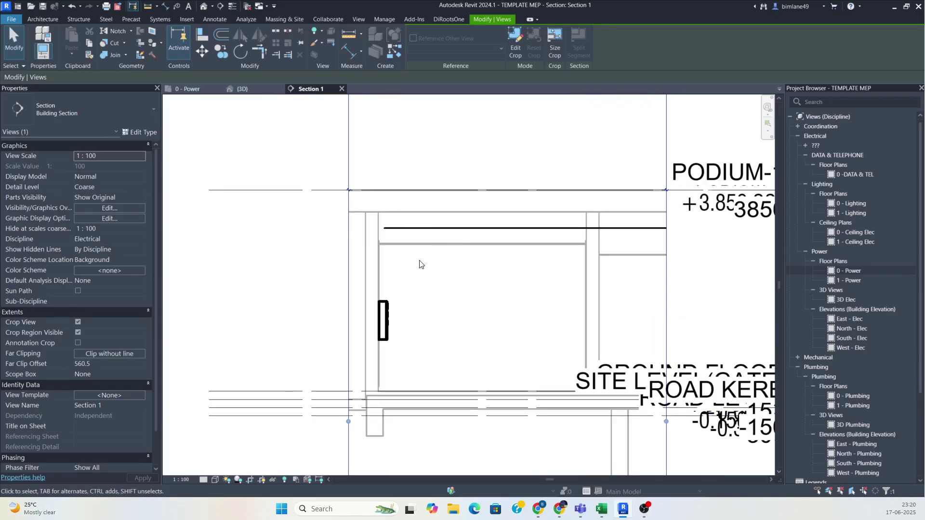
Set the section view to Fine detail, 1:20 scale and the Shaded visual style
left_click(203, 479)
left_click(215, 470)
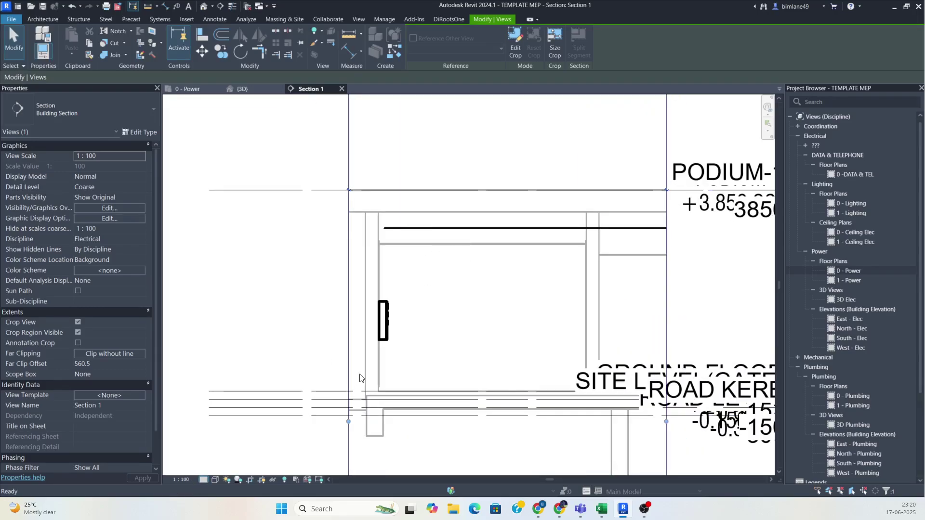
left_click(181, 479)
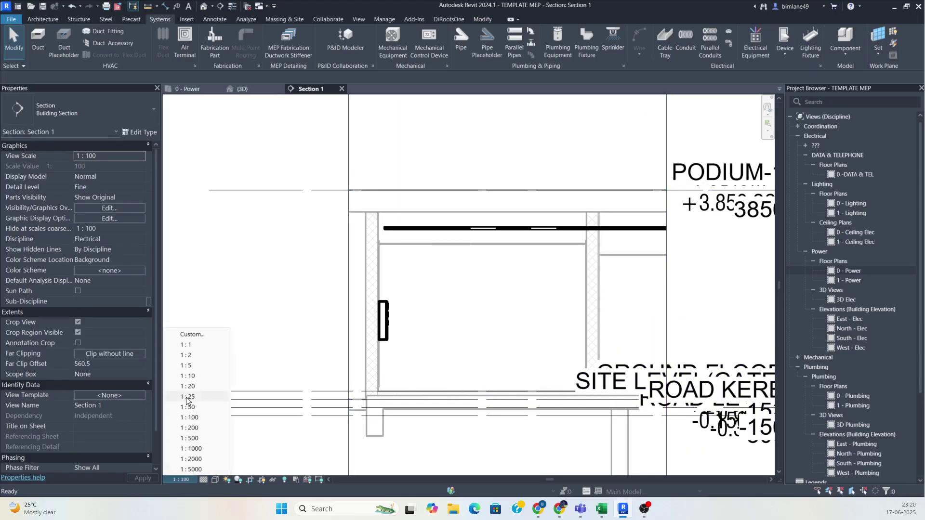
left_click(188, 388)
scroll(415, 219, "up", 2)
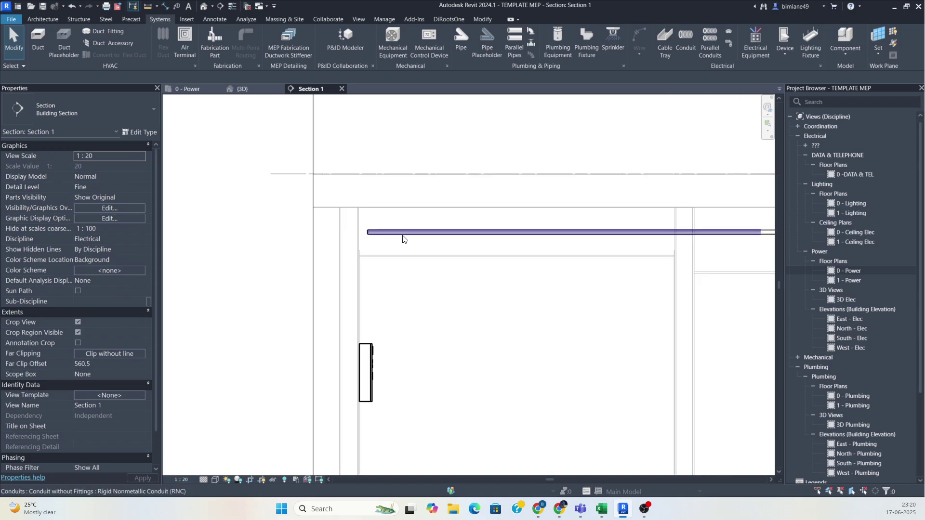
middle_click_drag(435, 274, 376, 248)
left_click(215, 479)
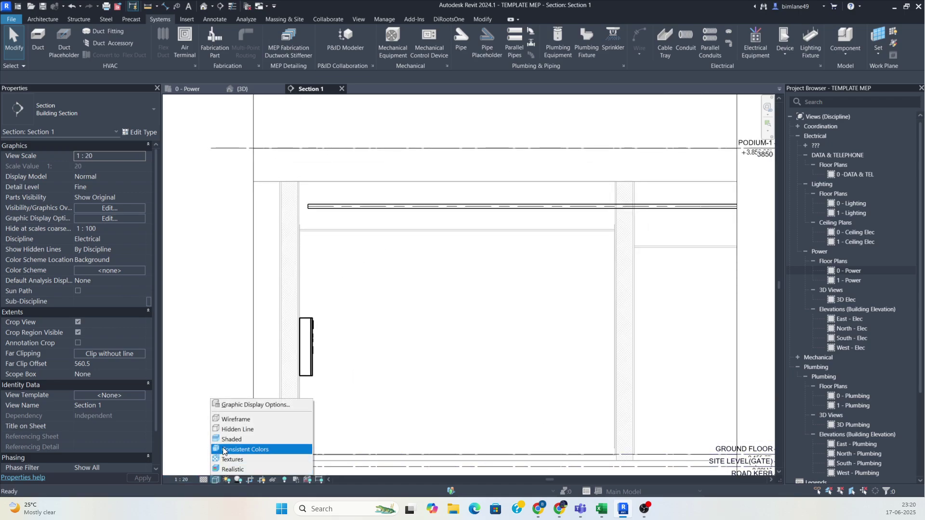
left_click(228, 442)
Draw a vertical conduit from the board-side end of the run down to the top of the board
middle_click_drag(403, 307, 375, 303)
scroll(289, 213, "up", 1)
left_click(280, 202)
right_click(276, 200)
left_click(299, 246)
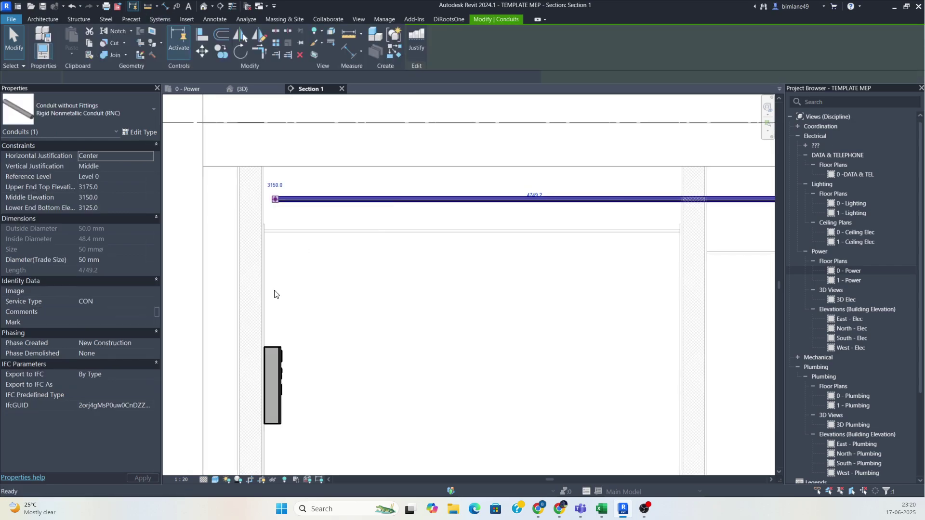
left_click(273, 347)
key("Escape")
key("Escape")
scroll(363, 318, "down", 3)
Isolate the board and its vertical conduit in a 3D selection box and inspect the connection with thin lines on
left_click_drag(274, 262, 404, 398)
left_click(314, 56)
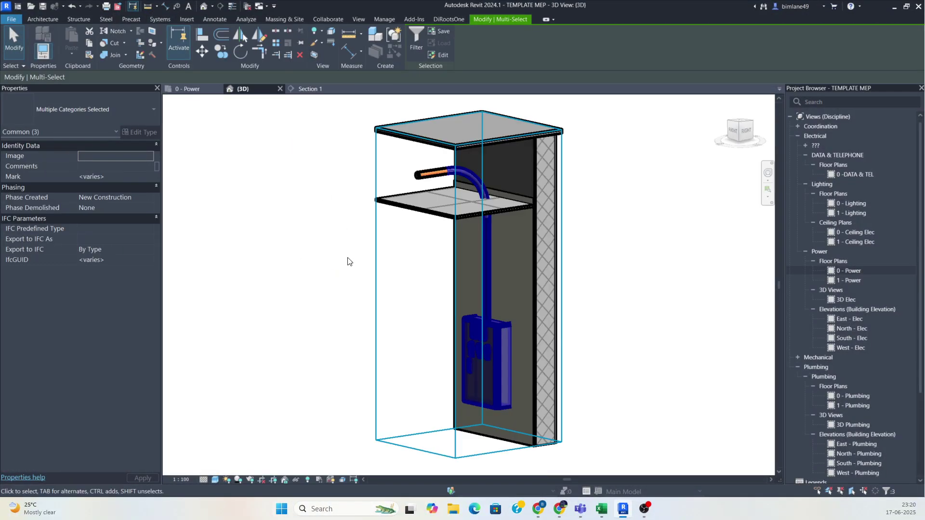
key("Escape")
middle_click_drag(458, 333, 475, 334, "shift")
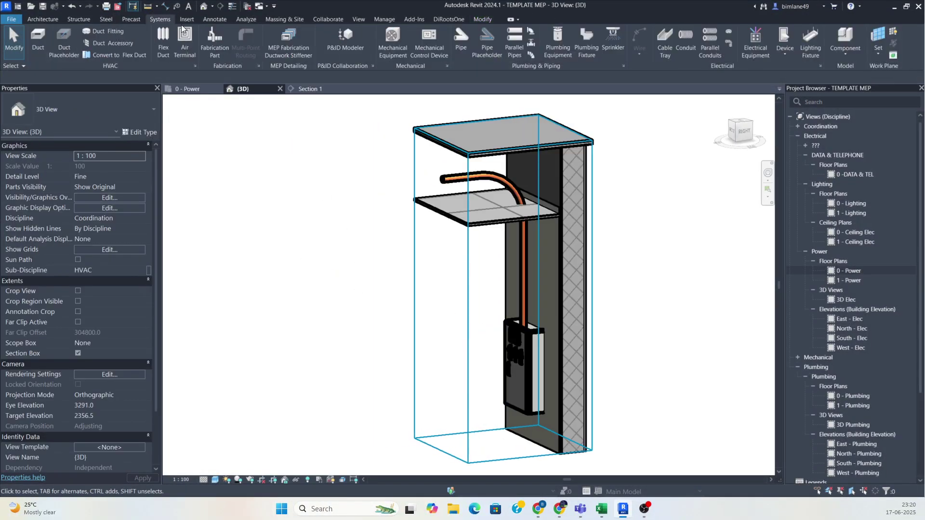
left_click(229, 6)
scroll(542, 347, "up", 5)
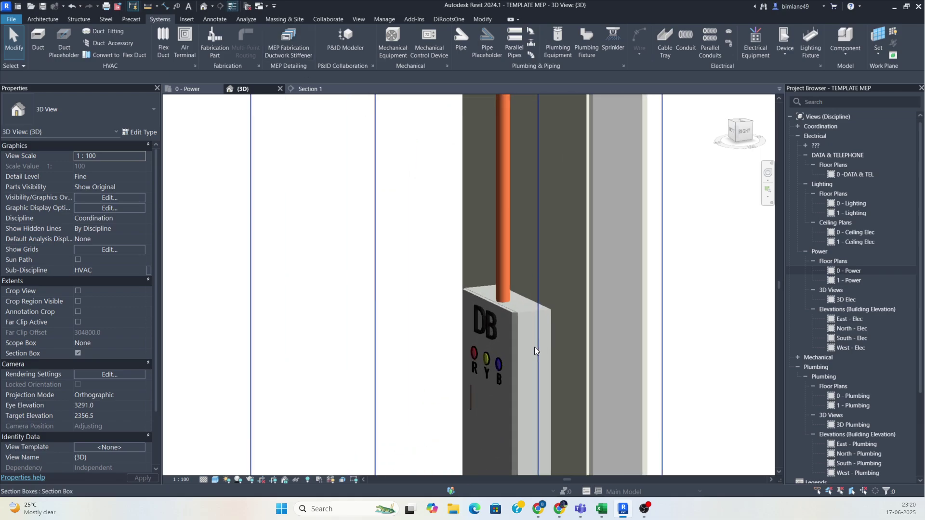
scroll(534, 347, "down", 5)
middle_click_drag(445, 330, 271, 187, "shift")
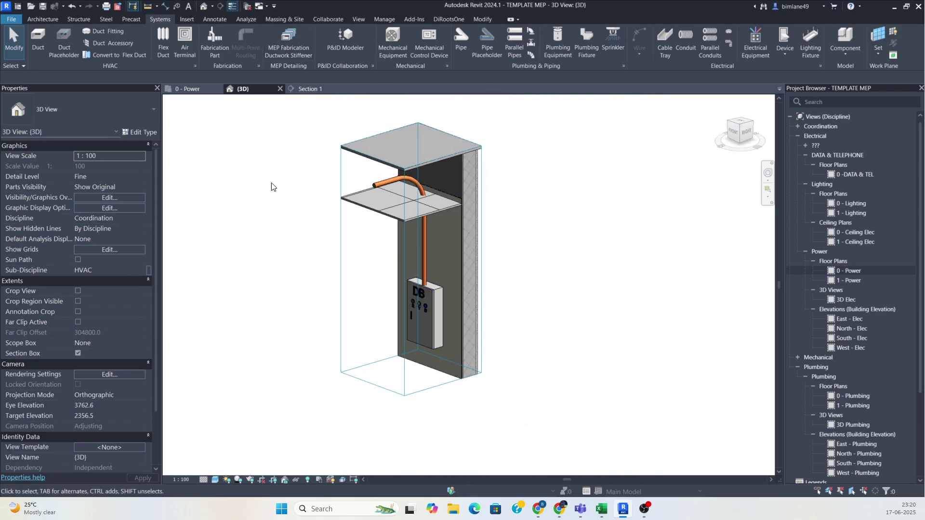
On the 0 - Power plan, move the section line to SMDB-1 and rotate it 90° to run parallel to the conduit there
left_click(187, 89)
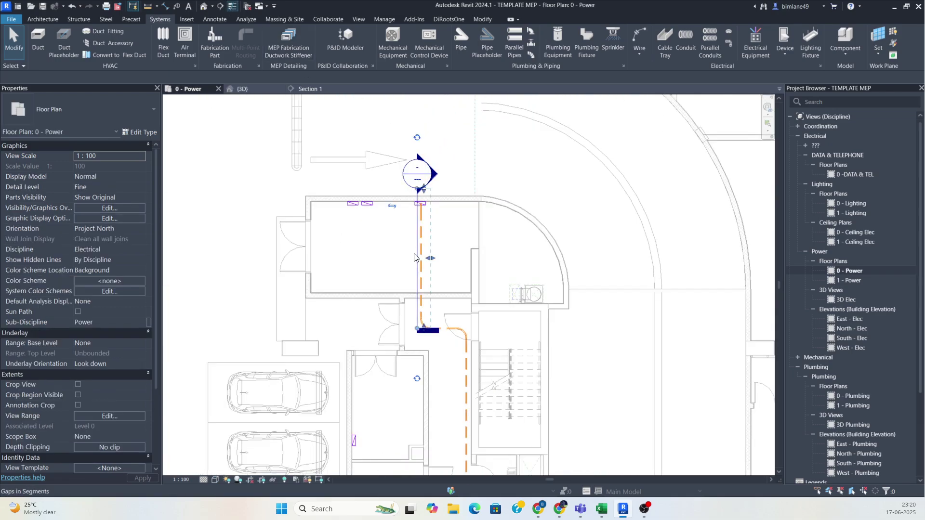
scroll(412, 240, "down", 3)
left_click_drag(414, 239, 463, 377)
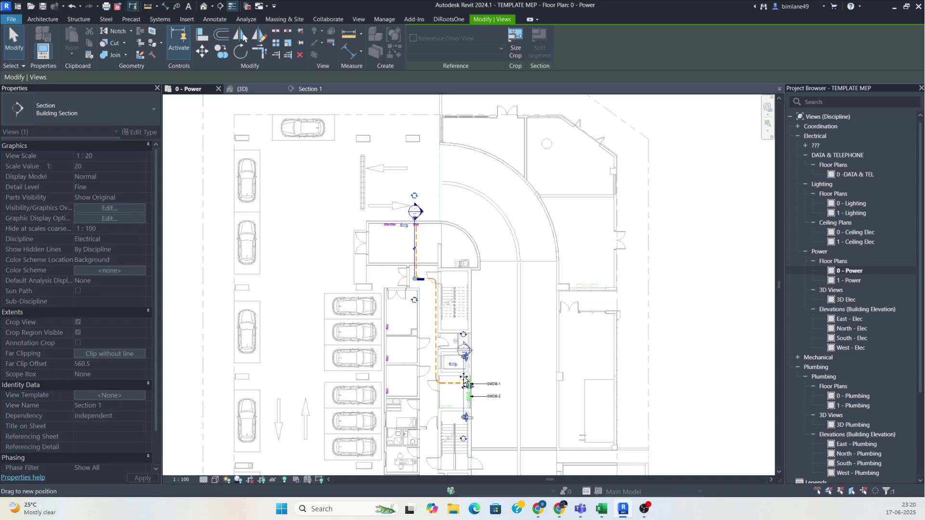
scroll(464, 383, "up", 8)
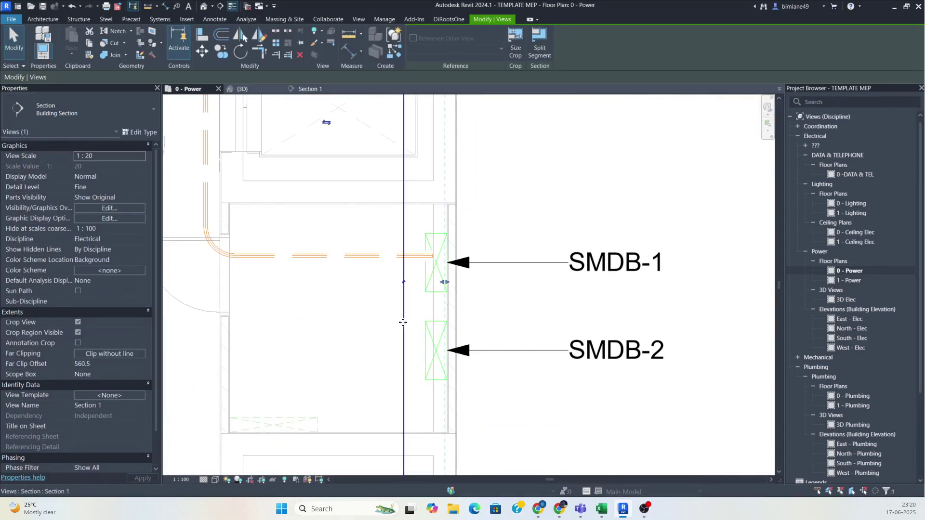
left_click(242, 55)
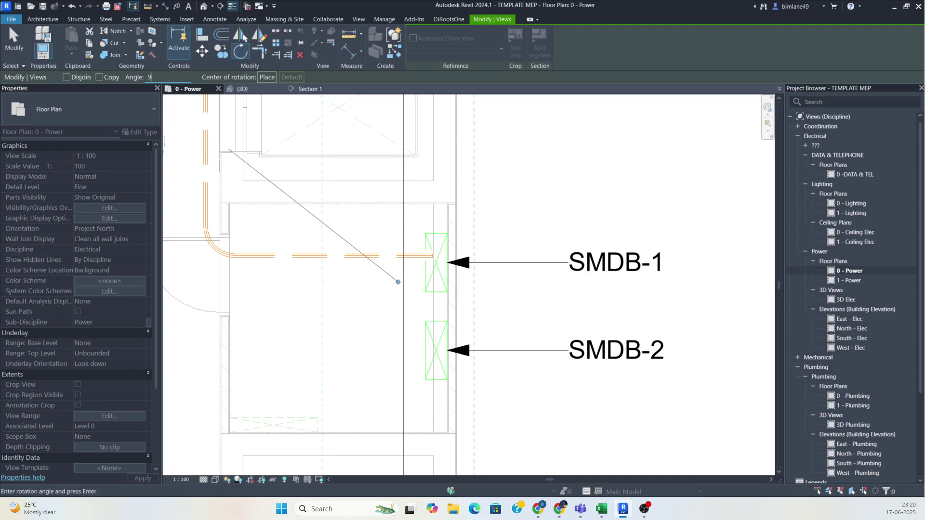
scroll(647, 341, "down", 3)
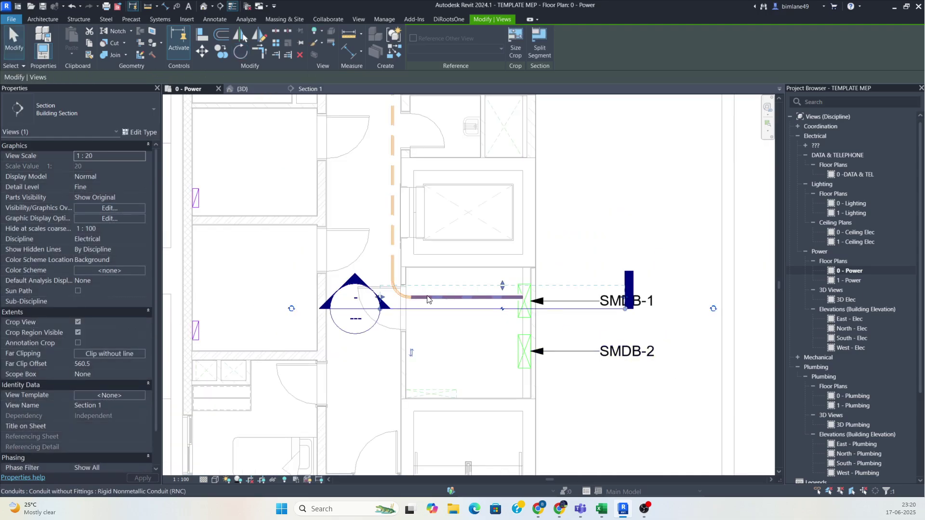
In the relocated section's view, draw a vertical conduit about 1340 mm long from the run's end down to the top of SMDB-1
scroll(452, 296, "up", 2)
right_click(508, 317)
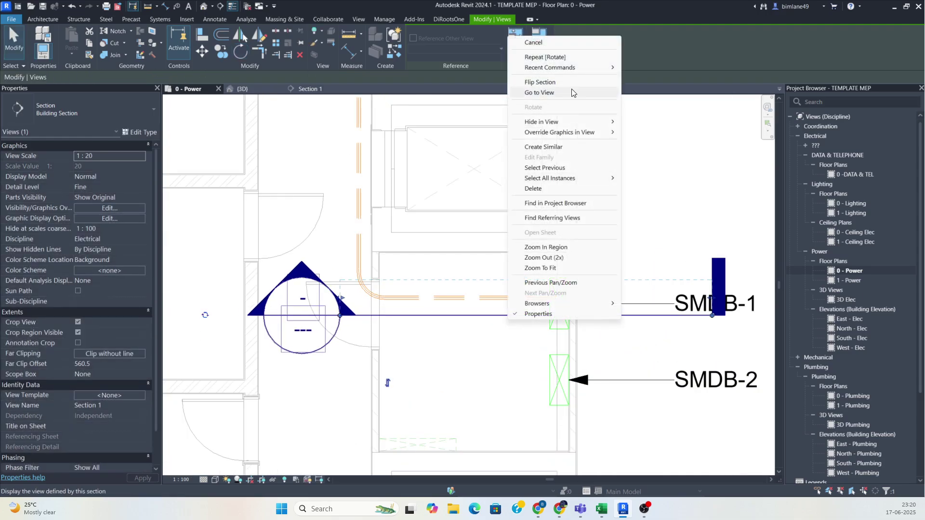
left_click(540, 93)
scroll(479, 243, "up", 5)
left_click(490, 236)
right_click(490, 232)
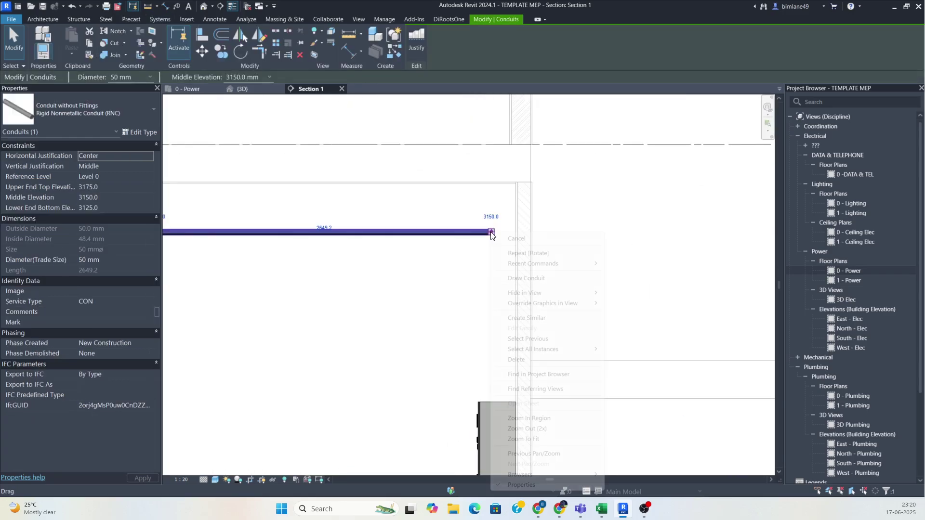
left_click(529, 278)
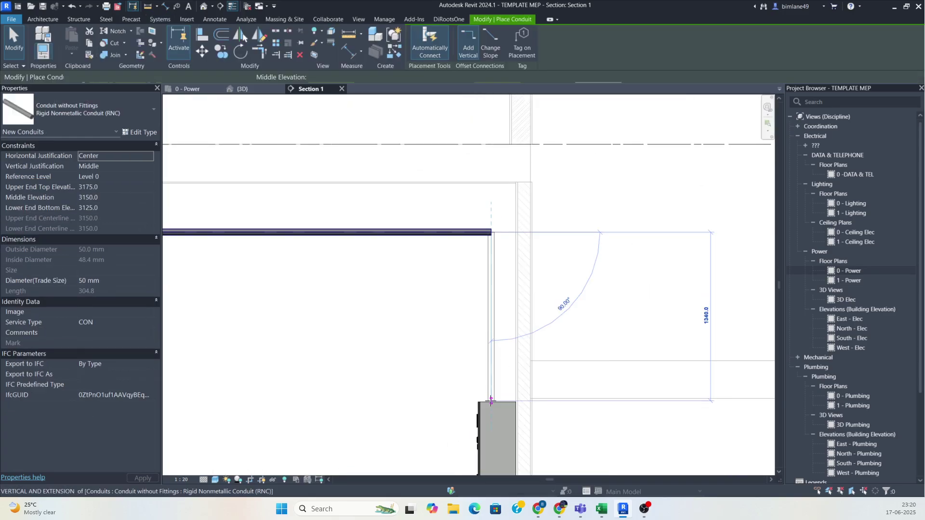
left_click(490, 402)
scroll(585, 295, "down", 4)
key("Escape")
key("Escape")
key("Escape")
Isolate SMDB-1 and its connected conduits in a 3D selection box and inspect the connection
left_click_drag(373, 266, 558, 394)
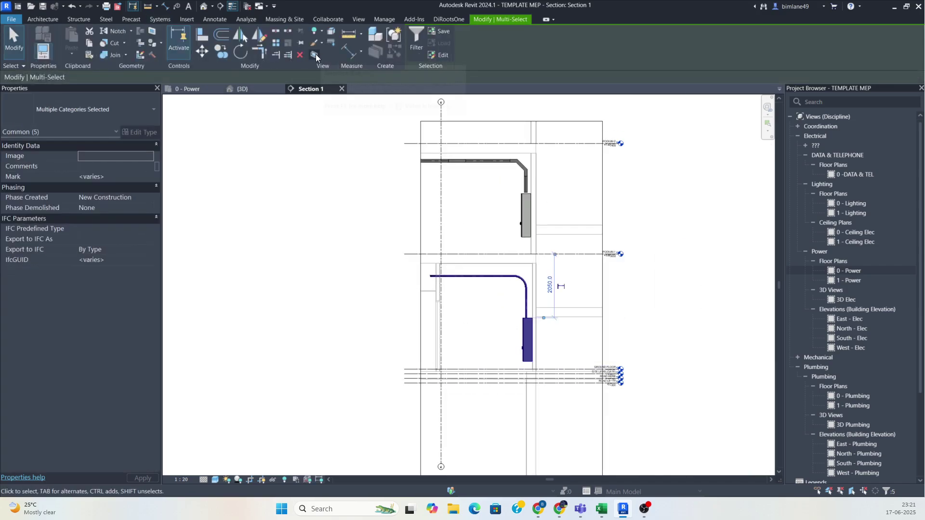
left_click(315, 55)
scroll(470, 441, "up", 4)
middle_click_drag(483, 422, 510, 395)
key("Escape")
scroll(490, 359, "up", 5)
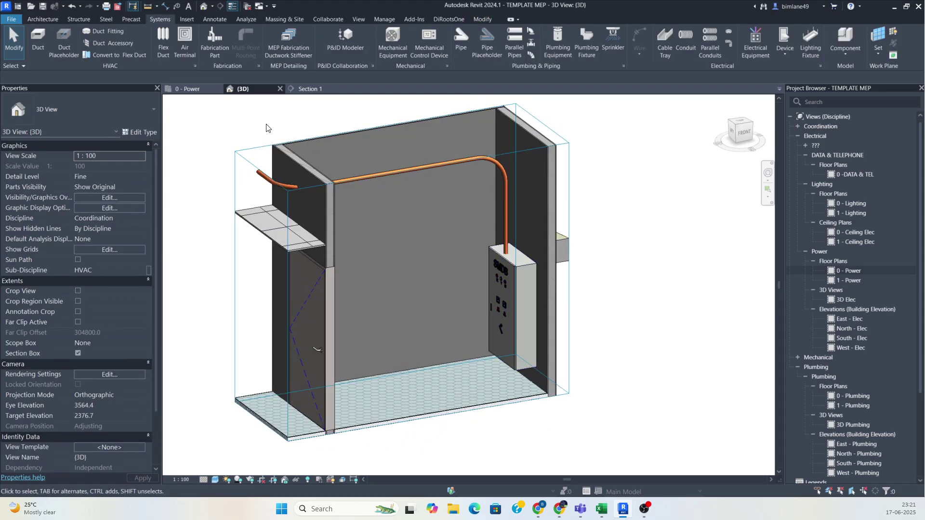
On the 0 - Power plan, start a second 50 mm CON conduit at the upper room's middle board and run it straight down into the corridor
left_click(195, 90)
scroll(536, 277, "down", 5)
middle_click_drag(452, 301, 465, 427)
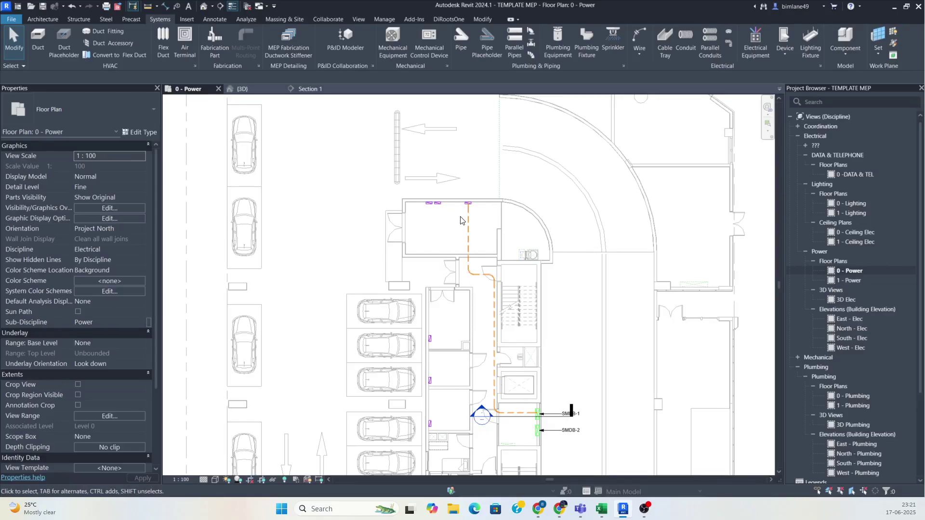
scroll(476, 241, "down", 1)
middle_click_drag(483, 280, 469, 212)
middle_click_drag(460, 140, 465, 207)
scroll(465, 208, "up", 5)
left_click(463, 254)
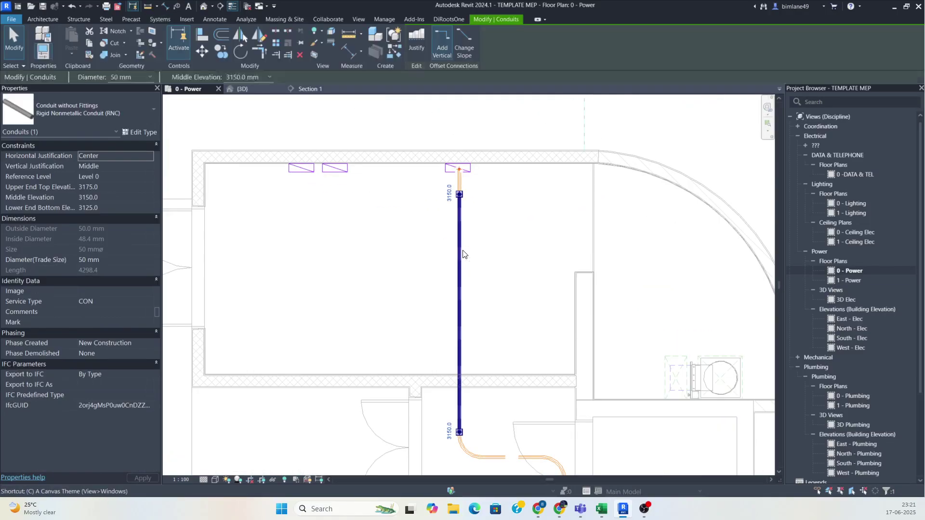
key("c")
key("s")
left_click(336, 169)
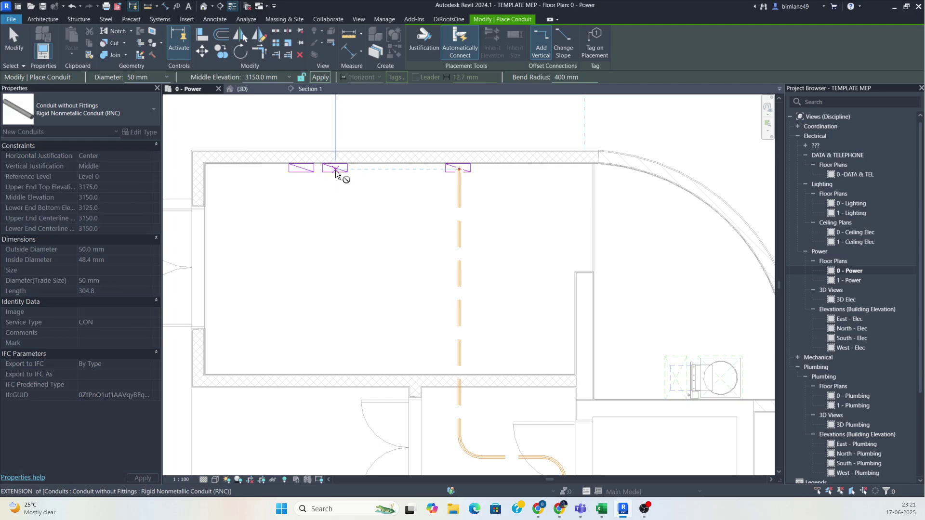
scroll(335, 270, "down", 2)
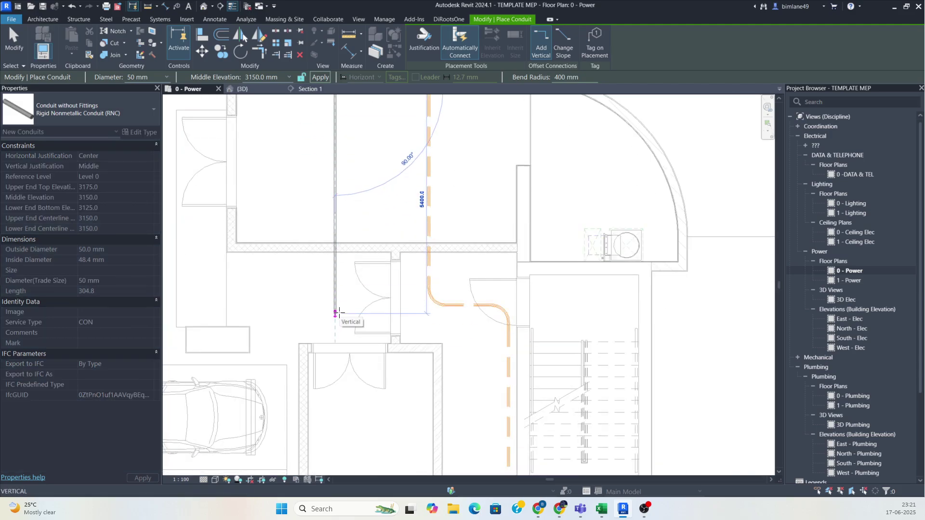
left_click(487, 313)
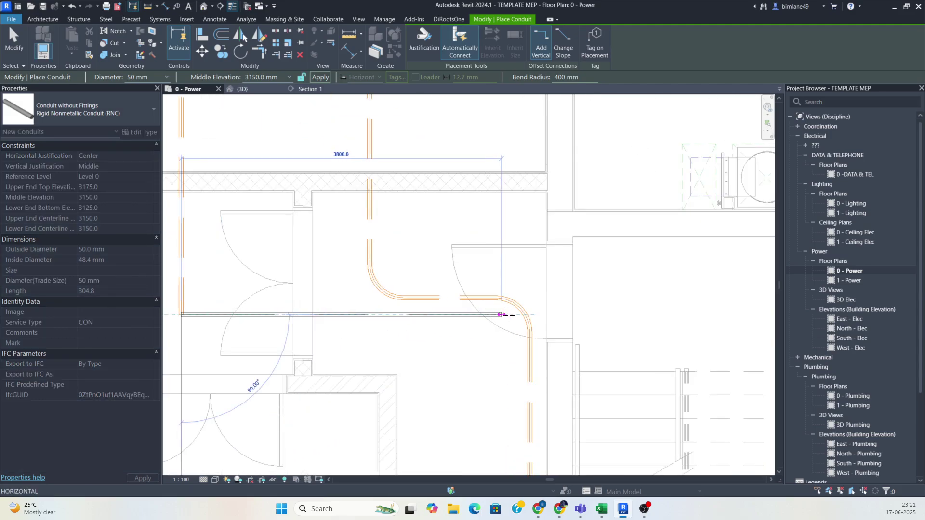
Continue the second conduit down the corridor beside the first run and end it at SMDB-1
scroll(494, 328, "down", 2)
middle_click_drag(504, 365, 492, 248)
scroll(494, 310, "up", 3)
scroll(494, 329, "up", 2)
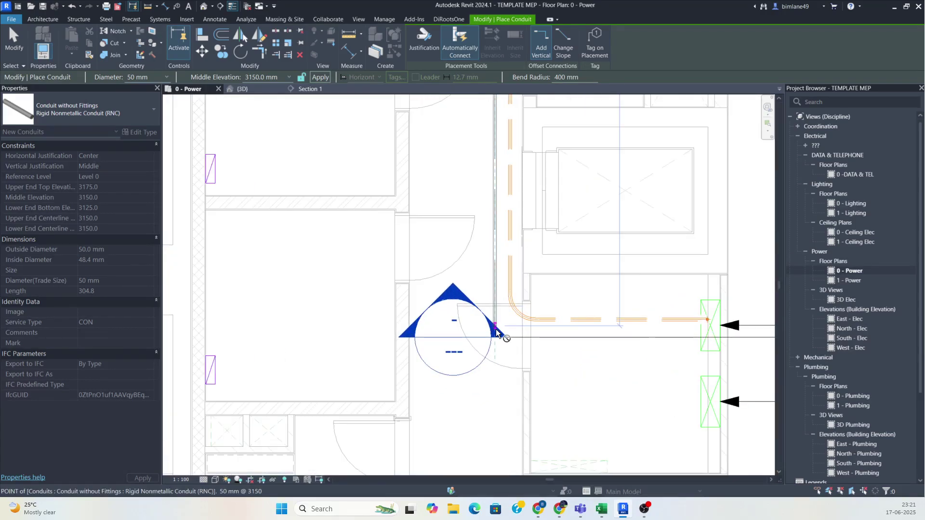
scroll(708, 330, "up", 2)
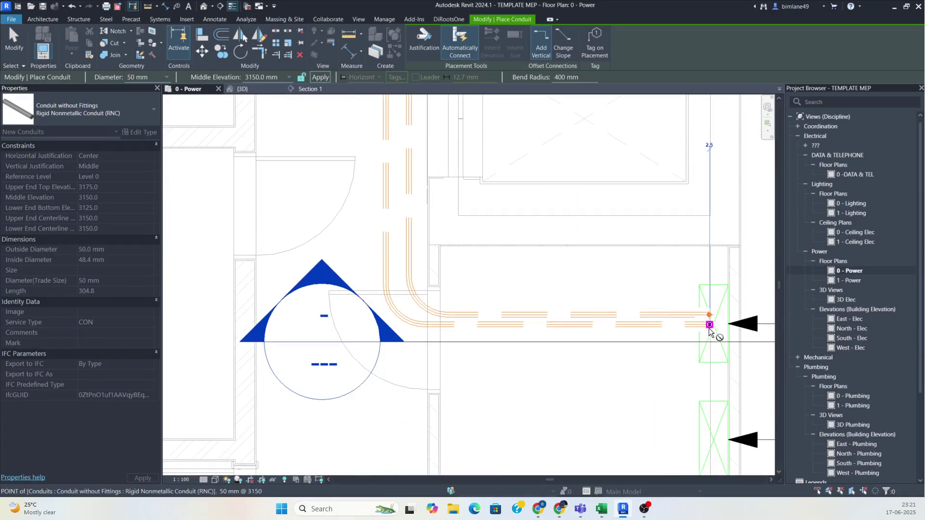
key("Escape")
left_click(631, 318)
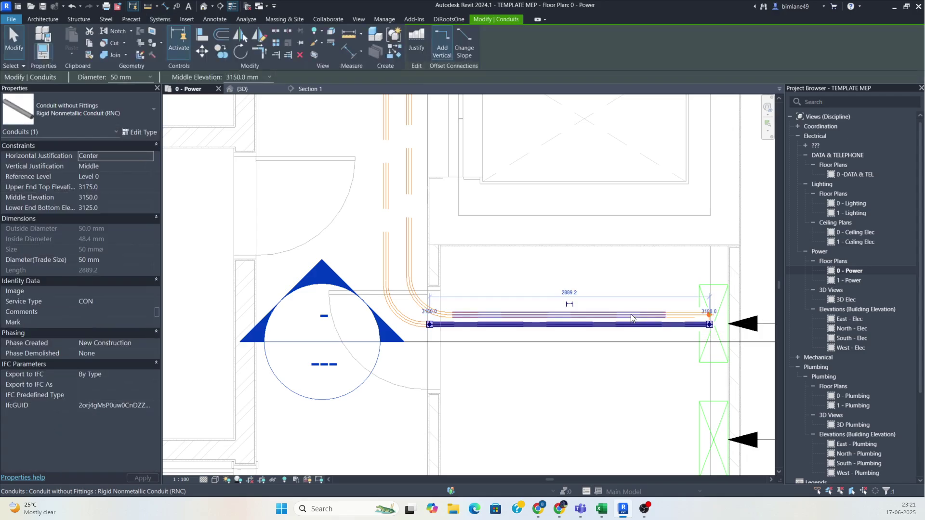
key("Escape")
Reduce the section's far clip offset at SMDB-1 to 231.3 and open the section view
scroll(598, 343, "down", 1)
left_click(597, 342)
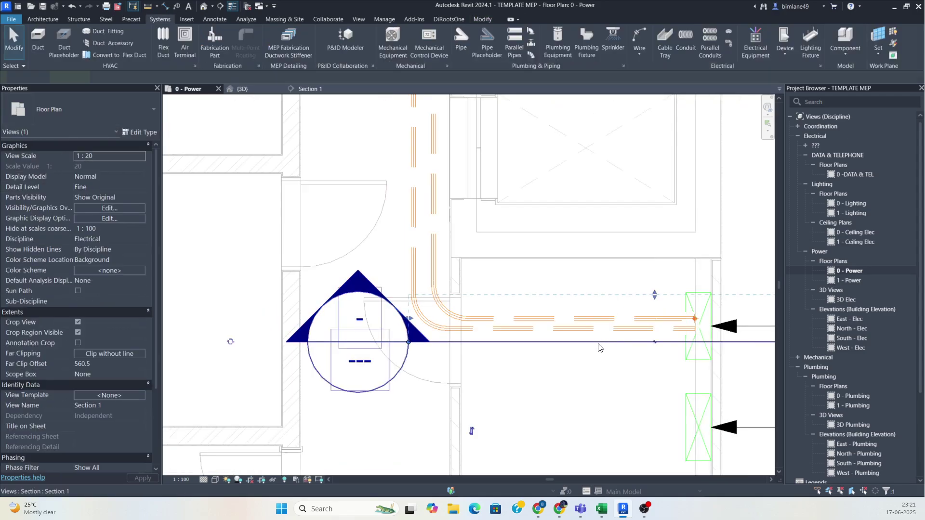
left_click_drag(653, 300, 649, 342)
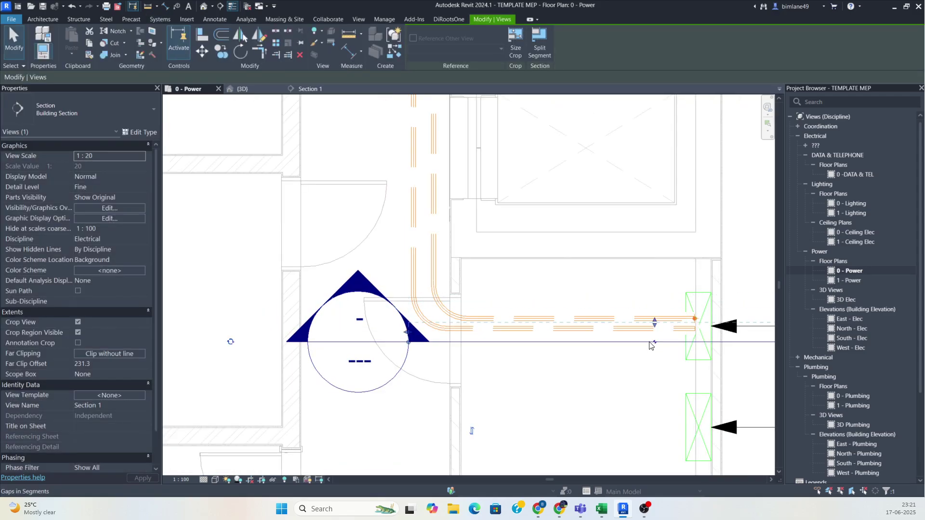
right_click(649, 342)
left_click(692, 114)
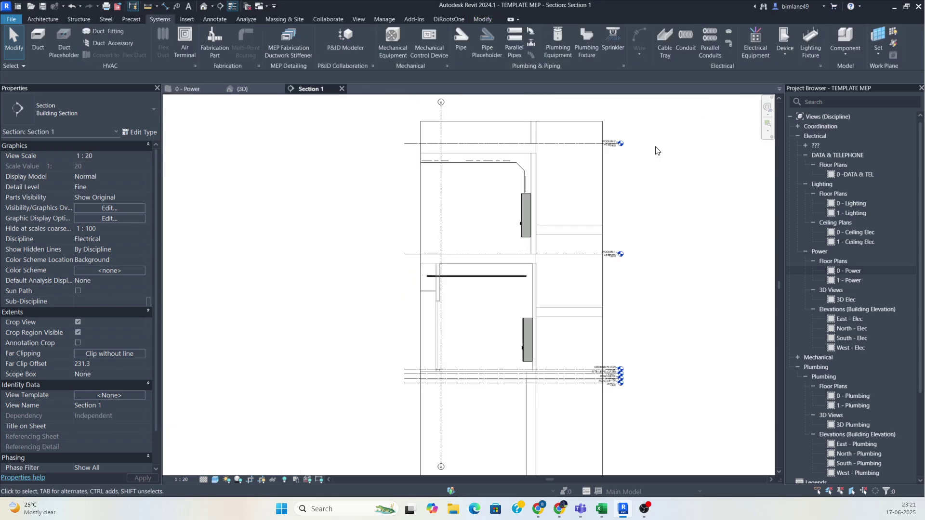
Draw a vertical conduit about 1400 mm long from the second run's end down to the top of SMDB-1
scroll(545, 277, "up", 5)
left_click(530, 266)
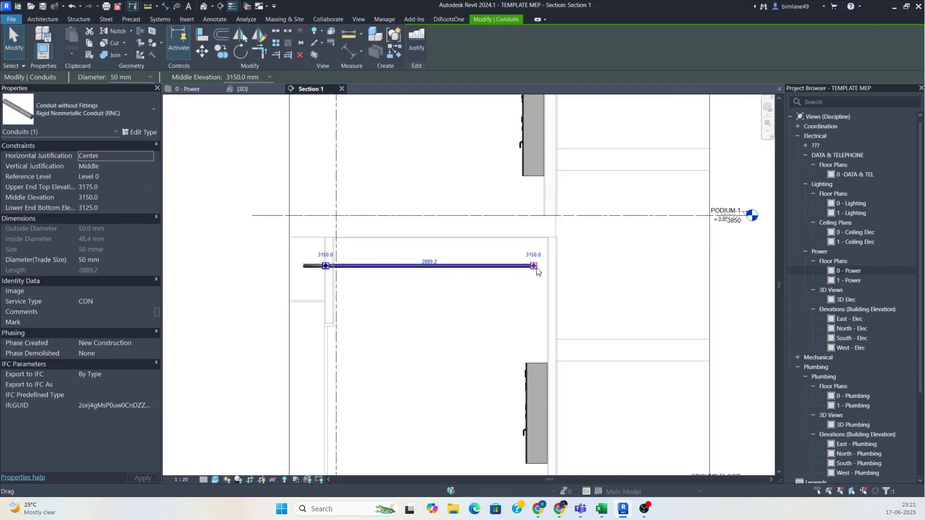
right_click(538, 267)
left_click(587, 51)
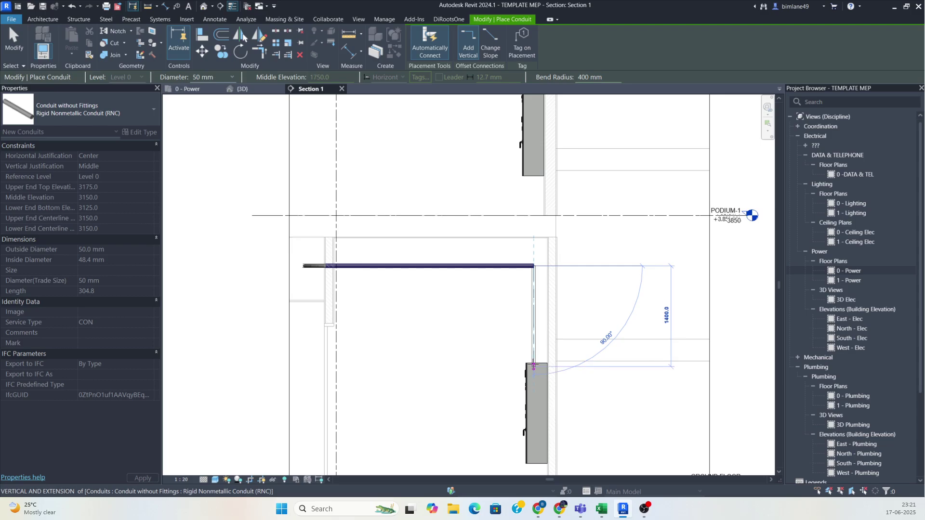
left_click(534, 366)
key("Escape")
key("Escape")
In the 3D view, extend the section box along the corridor to expose the two parallel conduit runs
left_click(242, 89)
middle_click_drag(423, 221, 501, 340, "shift")
middle_click_drag(456, 301, 498, 335)
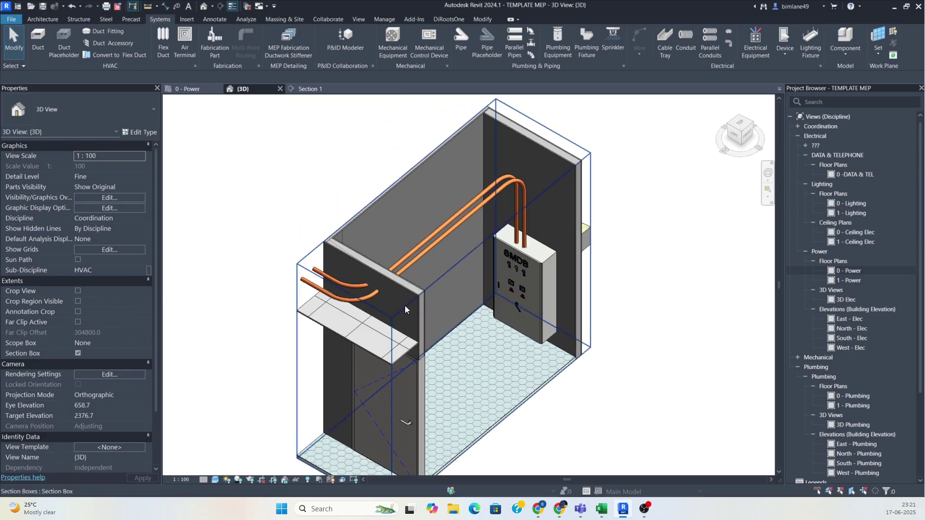
scroll(404, 309, "up", 2)
scroll(455, 310, "down", 5)
left_click(422, 244)
middle_click_drag(421, 244, 352, 308, "shift")
left_click_drag(410, 244, 521, 162)
middle_click_drag(417, 258, 546, 229, "shift")
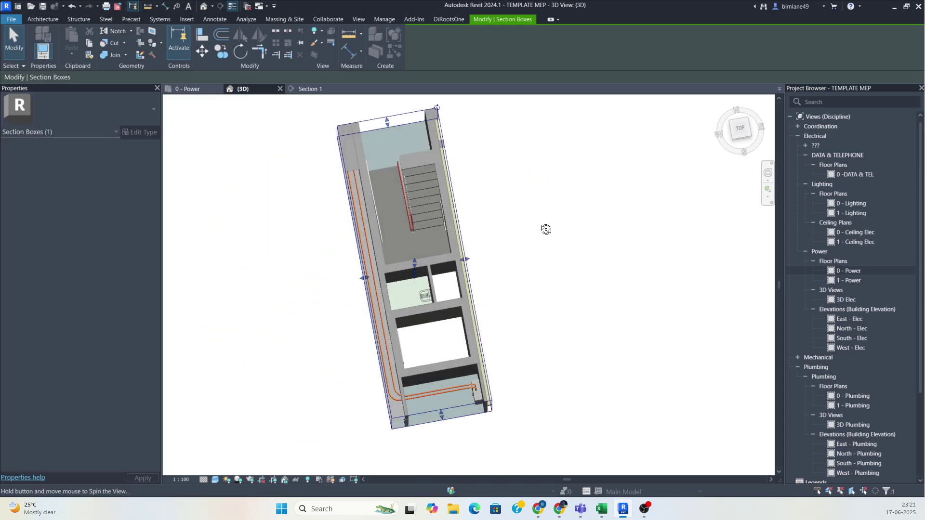
From the top view, nudge the second corridor conduit closer to the first one
left_click(739, 128)
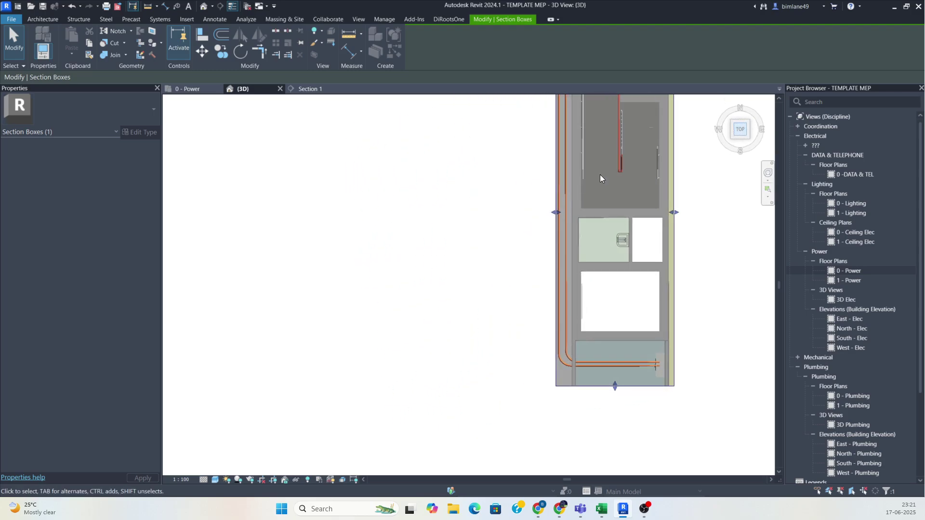
scroll(412, 284, "up", 3)
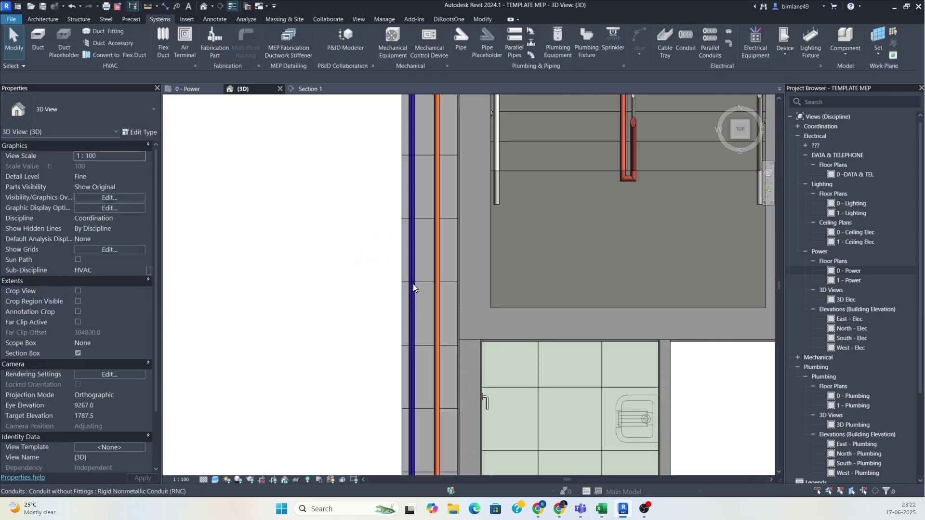
left_click(413, 284)
key("Right")
key("Right")
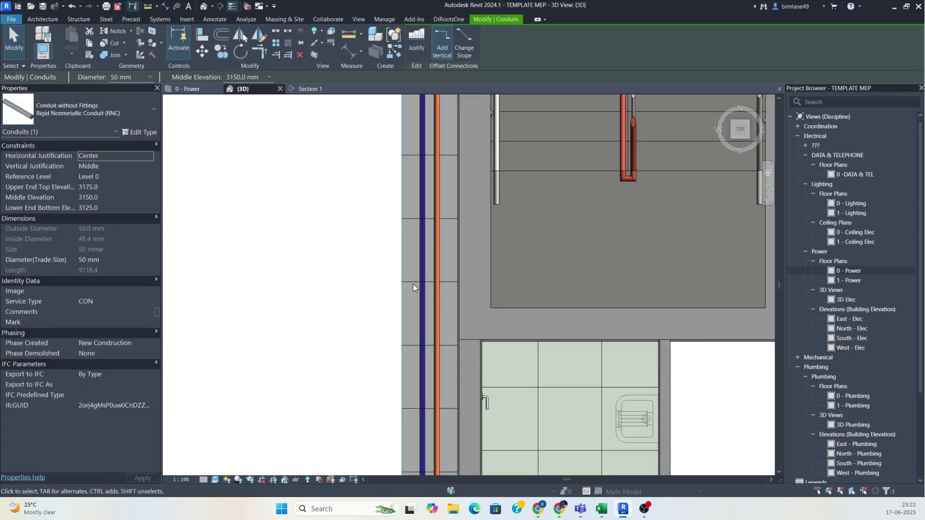
scroll(485, 338, "down", 3)
middle_click_drag(487, 344, 602, 176, "shift")
key("Escape")
Extend the 3D section box outward beyond the corridor to take in the adjoining rooms
middle_click_drag(505, 314, 371, 354, "shift")
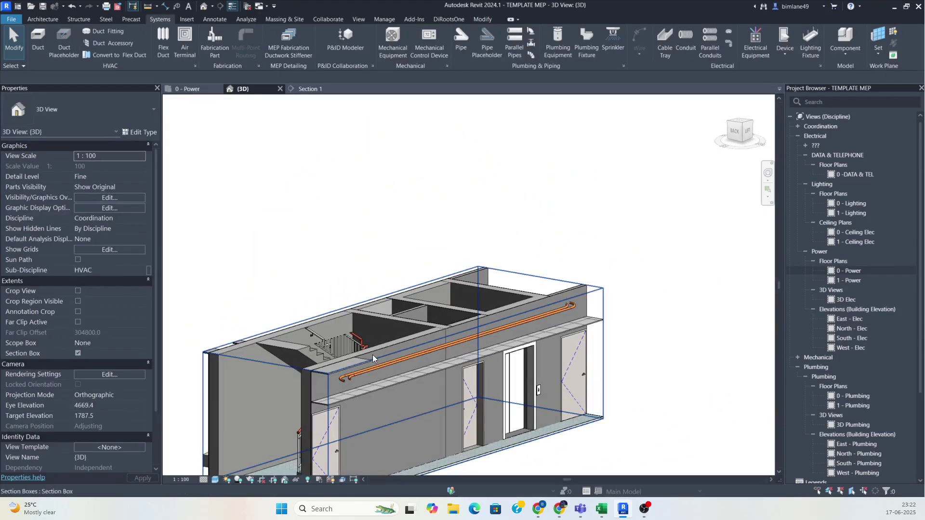
left_click(310, 372)
middle_click_drag(403, 316, 441, 228, "shift")
mouse_move(549, 252)
middle_mouse_down("shift")
mouse_move(463, 363)
mouse_move(504, 289)
mouse_move(479, 289)
mouse_move(487, 305)
mouse_move(557, 238)
middle_mouse_up("shift")
left_click_drag(557, 238, 613, 245)
middle_click_drag(613, 244, 489, 358, "shift")
scroll(508, 299, "down", 4)
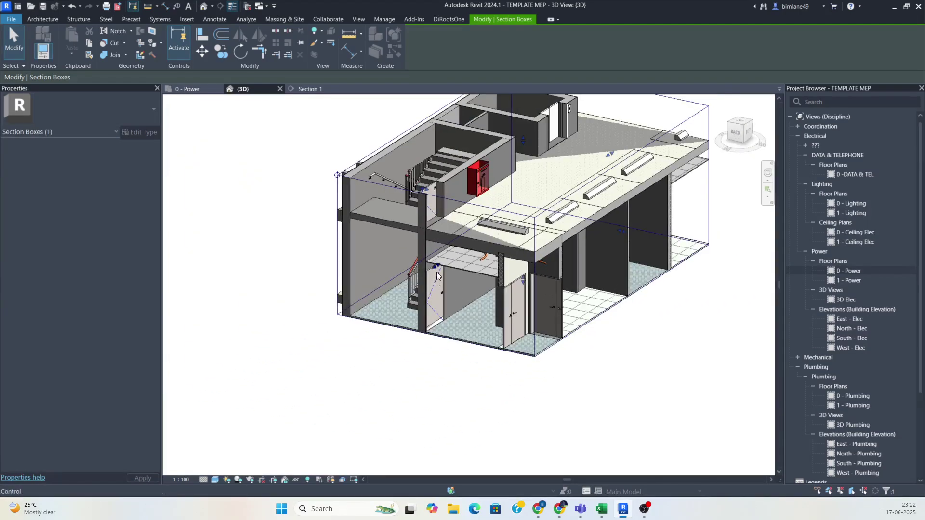
scroll(498, 297, "up", 2)
middle_click_drag(498, 297, 499, 338, "shift")
key("Escape")
On the 0 - Power plan, start a third 50 mm CON conduit at the upper room's leftmost board and run it down into the corridor
left_click(188, 89)
scroll(559, 266, "down", 4)
scroll(452, 178, "up", 2)
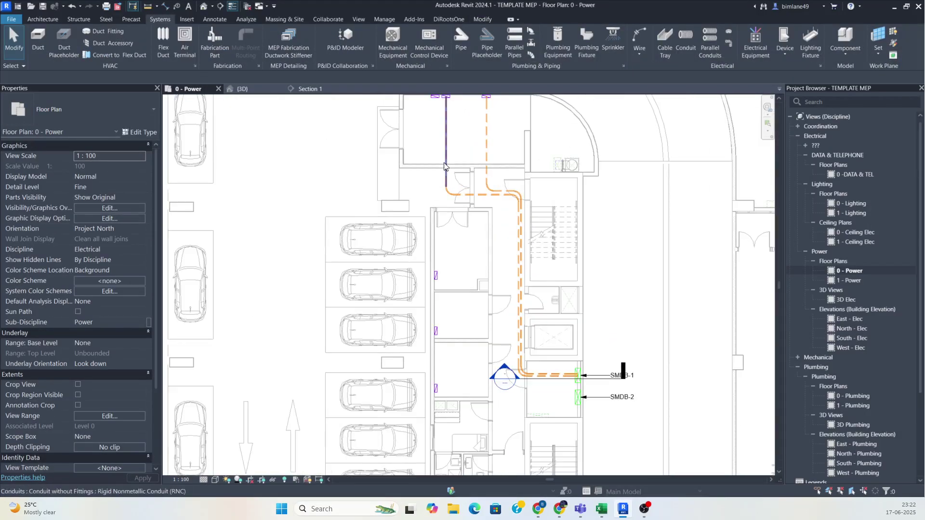
left_click(444, 166)
key("c")
key("s")
middle_click_drag(491, 195, 516, 341)
scroll(444, 240, "up", 4)
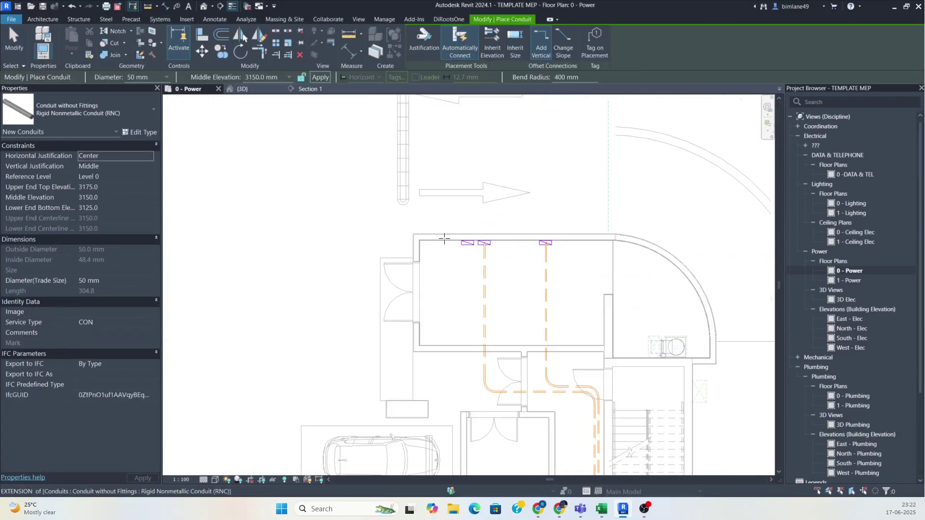
left_click(461, 240)
middle_click_drag(450, 347, 484, 219)
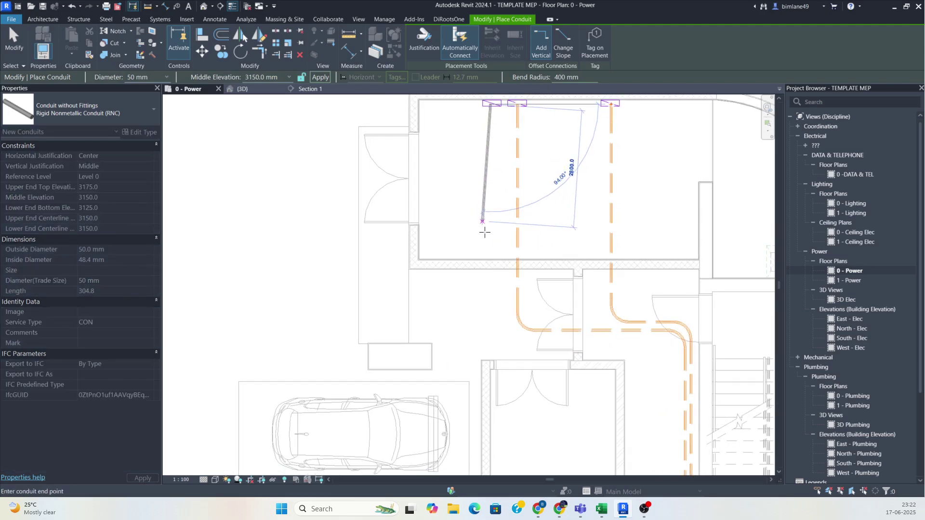
scroll(485, 230, "down", 1)
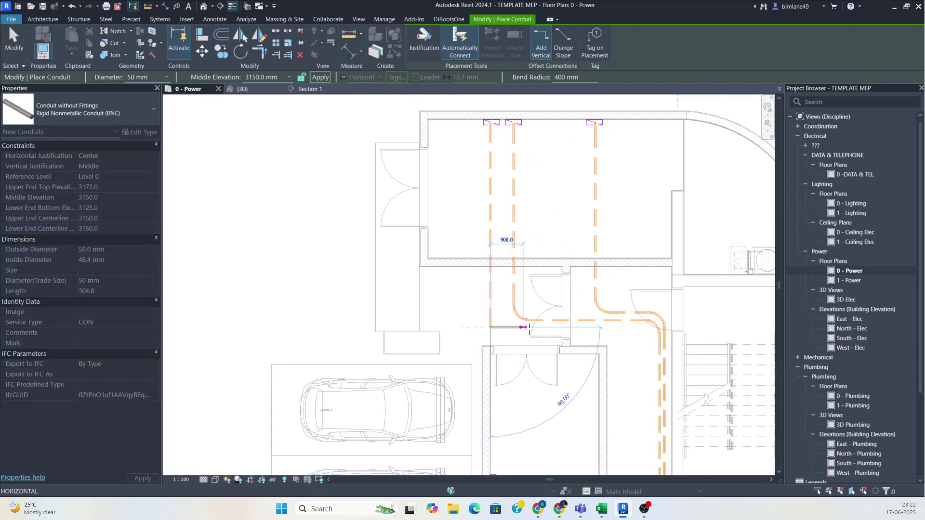
Continue the third conduit across and down the corridor beside the other two runs, ending it at SMDB-1
scroll(640, 332, "up", 1)
middle_click_drag(649, 384, 590, 176)
scroll(594, 188, "down", 3)
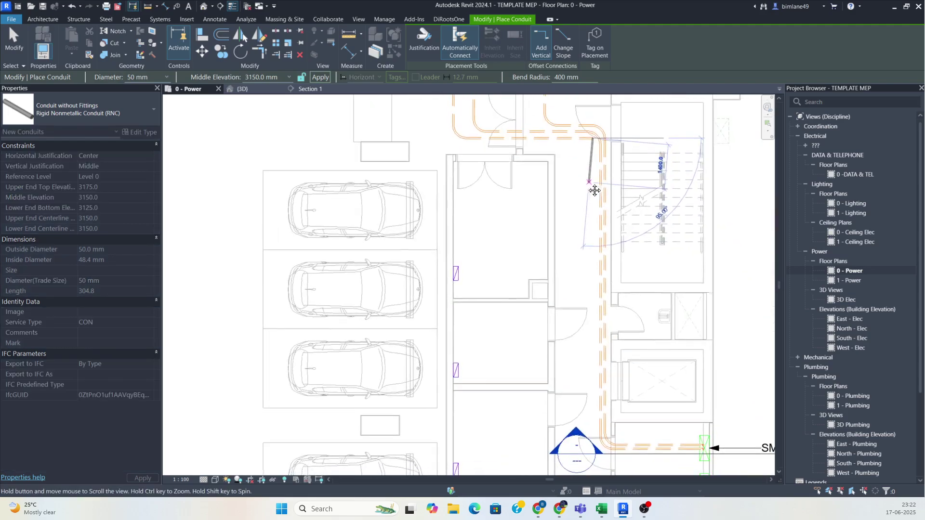
middle_click_drag(580, 337, 588, 234)
scroll(606, 313, "up", 2)
scroll(607, 299, "up", 1)
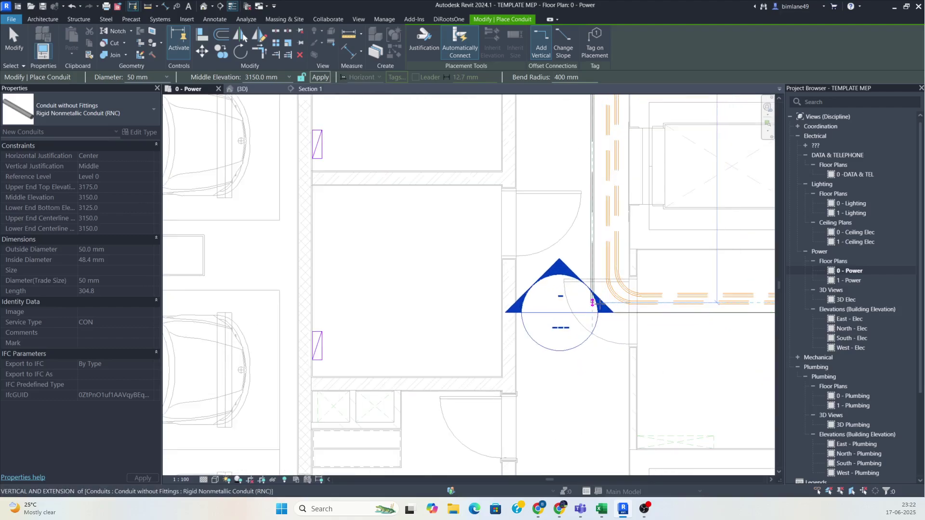
scroll(592, 313, "up", 1)
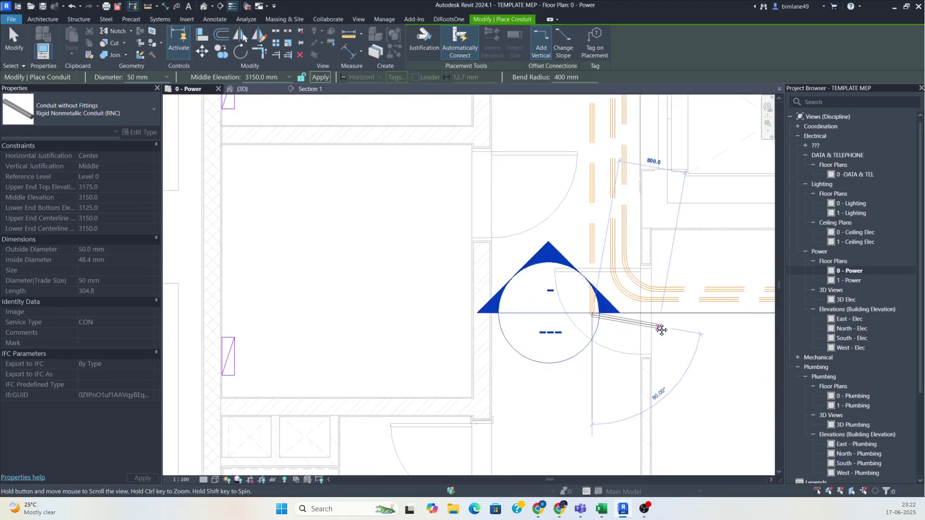
middle_click_drag(661, 330, 454, 321)
scroll(673, 304, "up", 1)
key("Escape")
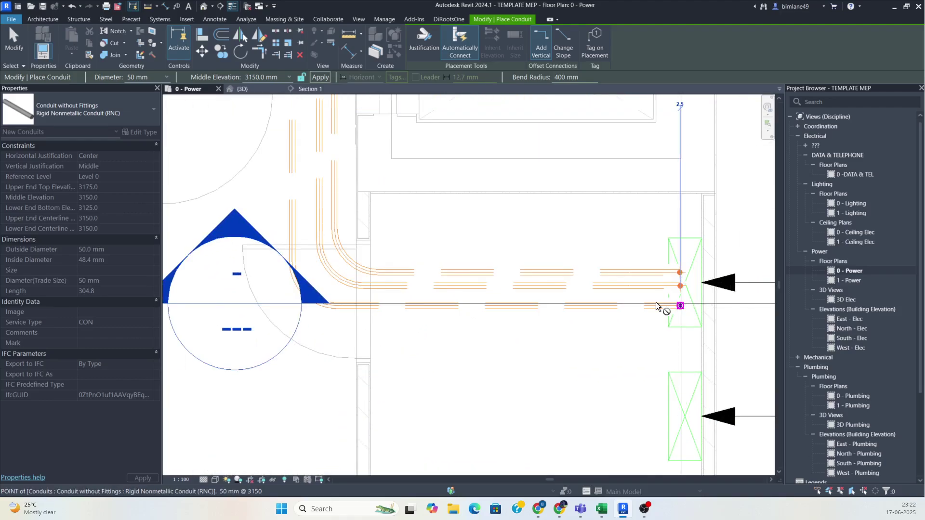
Move the section line just below the third conduit at SMDB-1 and open its section view
scroll(655, 302, "down", 1)
key("Escape")
left_click(697, 305)
left_click_drag(697, 305, 683, 320)
right_click(683, 320)
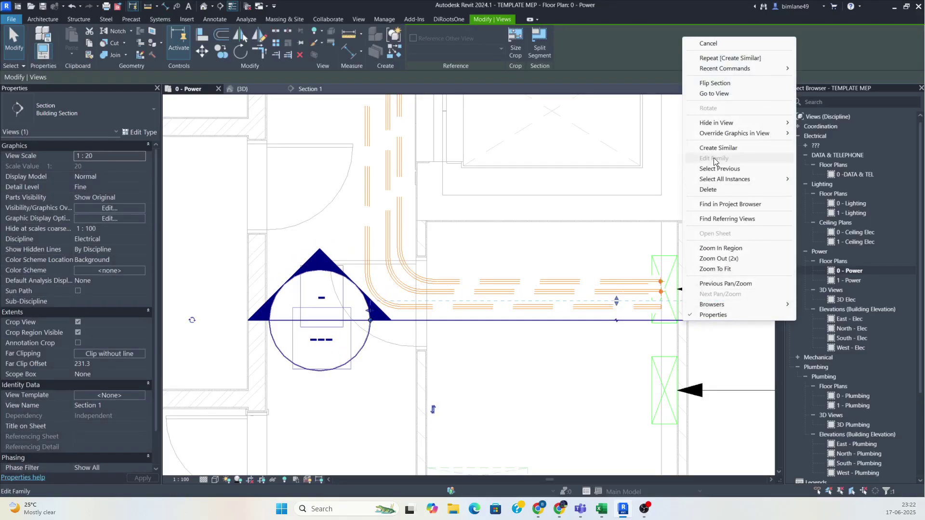
left_click(715, 94)
Draw a vertical conduit from the third run's end down to the top of SMDB-1
left_click(537, 266)
right_click(536, 266)
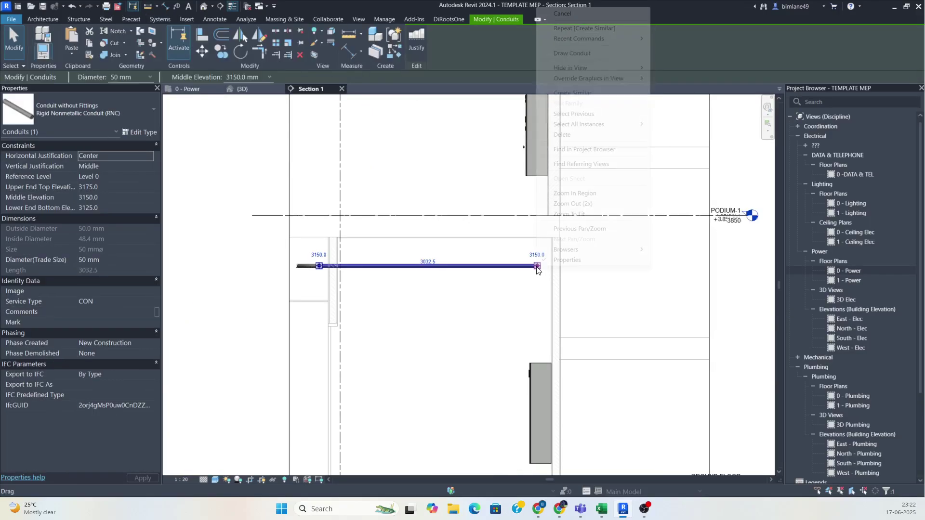
left_click(568, 54)
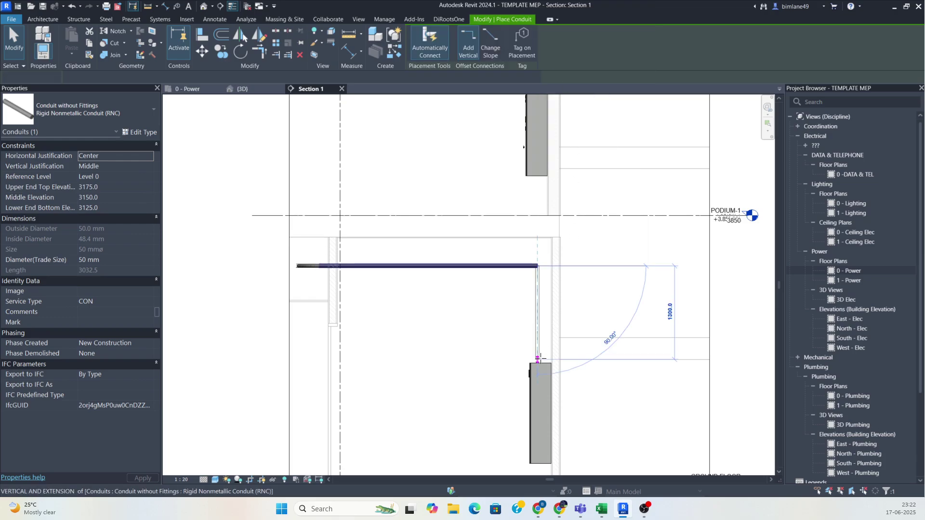
left_click(537, 366)
key("Escape")
key("Escape")
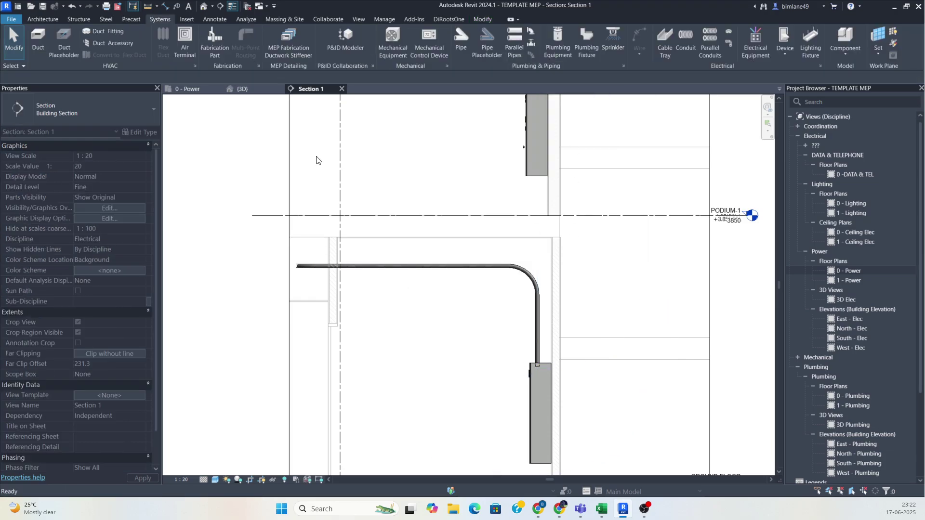
Examine the three conduits and their vertical drops at SMDB-1 in the 3D view
left_click(241, 89)
middle_click_drag(440, 247, 336, 207, "shift")
middle_click_drag(501, 282, 455, 276, "shift")
scroll(619, 271, "up", 4)
middle_click_drag(659, 273, 637, 337, "shift")
scroll(637, 337, "down", 10)
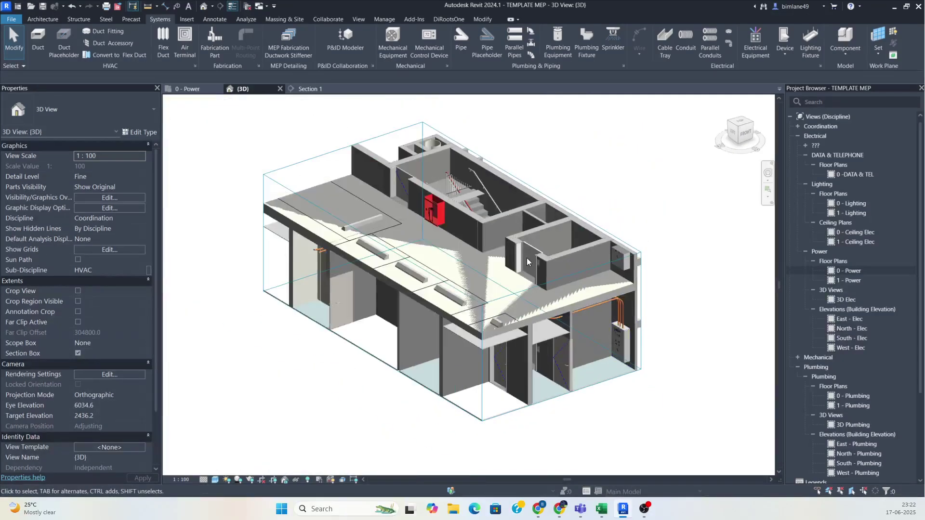
Lower the top of the 3D section box to cut away the upper floor above the conduits
left_click(550, 282)
left_click_drag(451, 215, 452, 254)
middle_click_drag(535, 319, 527, 264, "shift")
From the top view, nudge the third conduit's horizontal leg at SMDB-1 closer to the other two
left_click(738, 123)
scroll(501, 446, "up", 5)
scroll(557, 319, "up", 2)
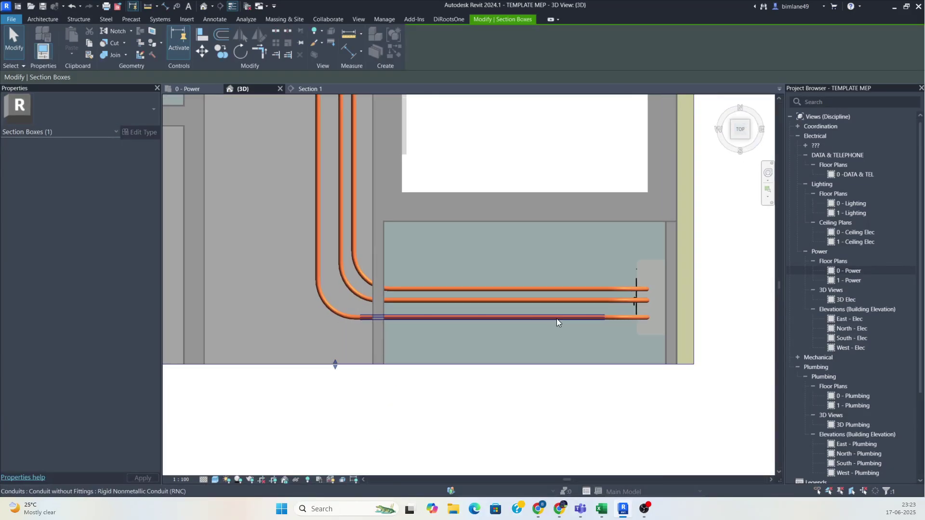
left_click(557, 319)
key("Up")
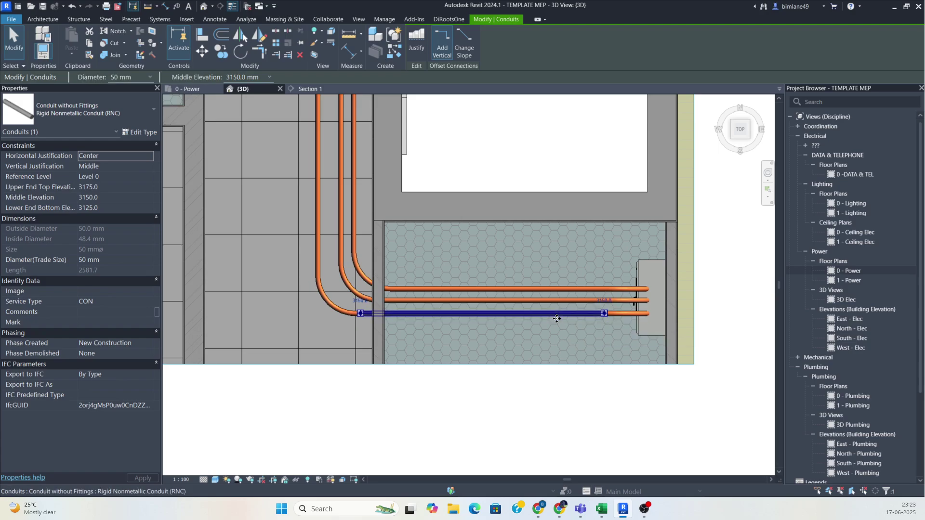
Nudge the outermost conduit's long corridor leg closer to the other two parallel runs
key("Escape")
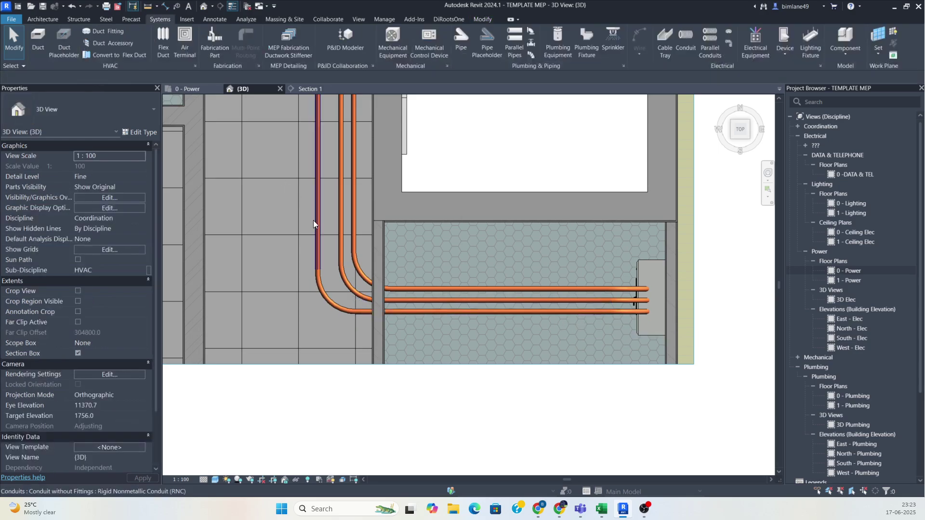
left_click(313, 221)
key("Right")
key("Right")
key("Right")
key("Right")
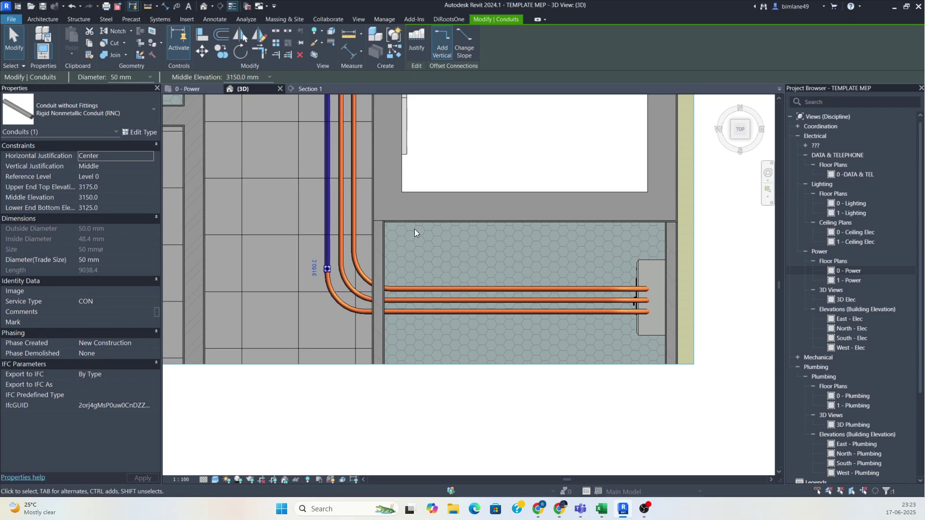
Examine the three evenly spaced conduit runs along the corridor and at both ends in the 3D view
scroll(434, 260, "up", 3)
middle_click_drag(440, 279, 545, 169, "shift")
scroll(470, 266, "down", 3)
middle_click_drag(463, 267, 563, 224, "shift")
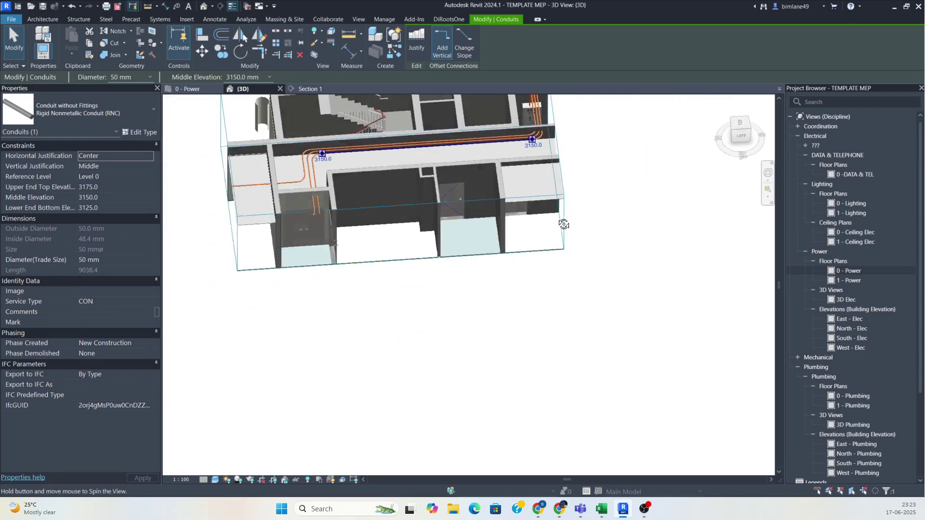
middle_click_drag(397, 165, 456, 296)
middle_click_drag(458, 362, 537, 373, "shift")
key("Escape")
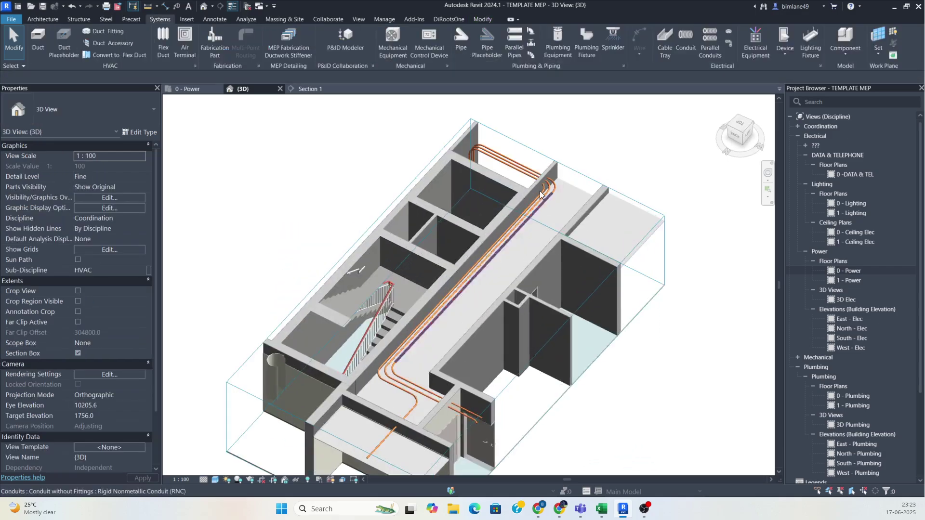
scroll(529, 225, "up", 3)
In the 0 - Power plan, start a matching 50 mm conduit at the southern apartment's board and route it around into the lobby beside the lift
left_click(188, 88)
scroll(471, 260, "down", 2)
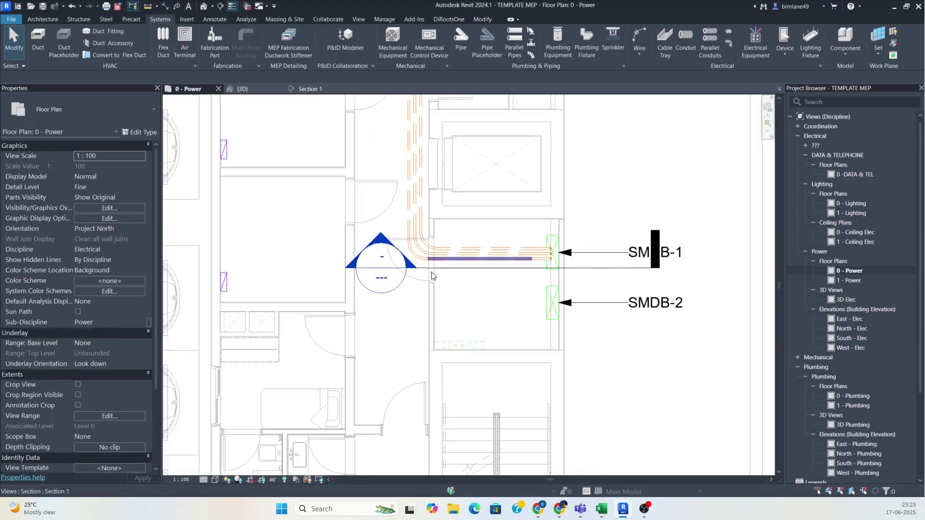
scroll(471, 260, "up", 2)
left_click(471, 257)
key("c")
key("s")
scroll(530, 265, "down", 3)
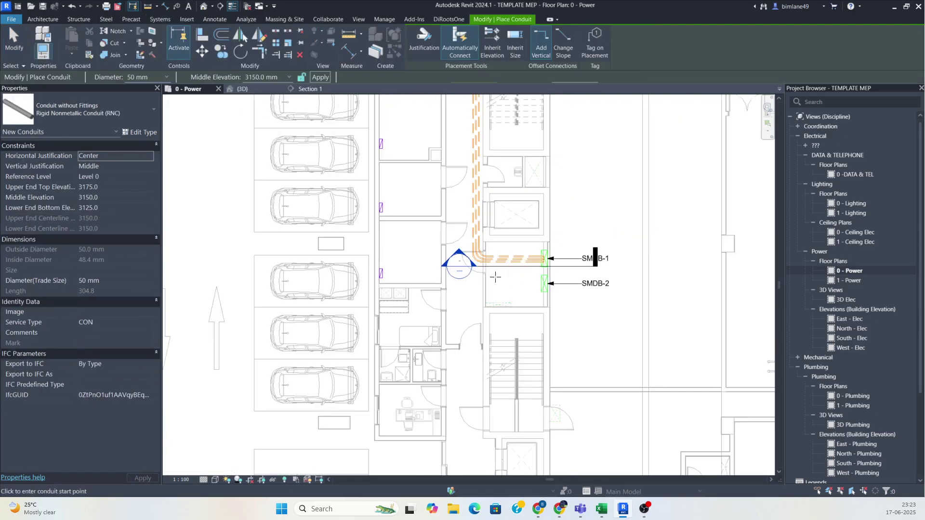
middle_click_drag(411, 244, 372, 98)
middle_click_drag(490, 314, 461, 219)
scroll(522, 353, "up", 3)
scroll(522, 353, "up", 2)
left_click(526, 352)
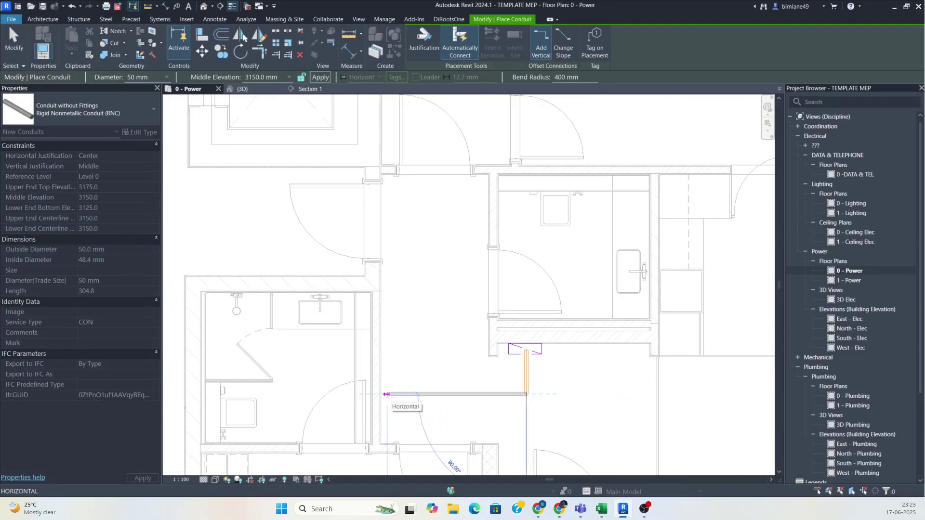
middle_click_drag(413, 221, 445, 333)
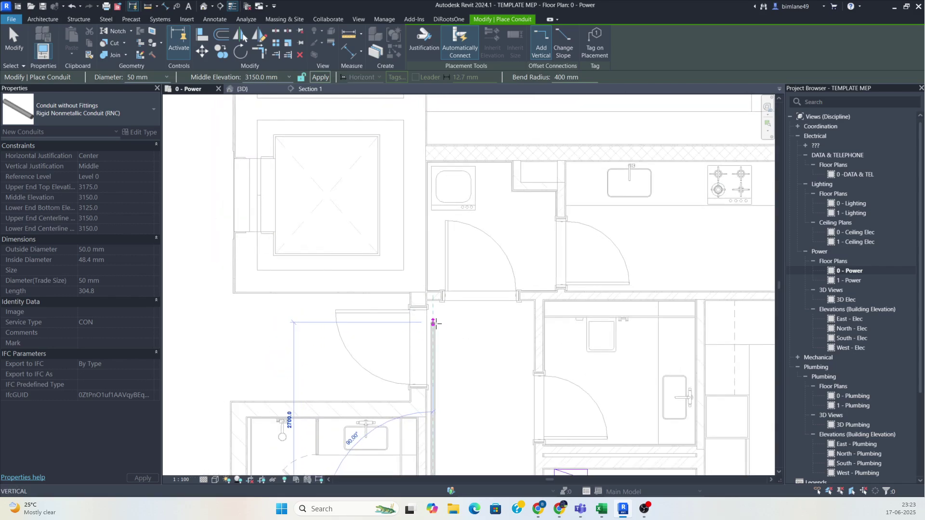
left_click(434, 317)
Continue the conduit west to the main corridor, up along it, and across to SMDB-2
middle_click_drag(310, 348, 455, 345)
scroll(426, 327, "down", 1)
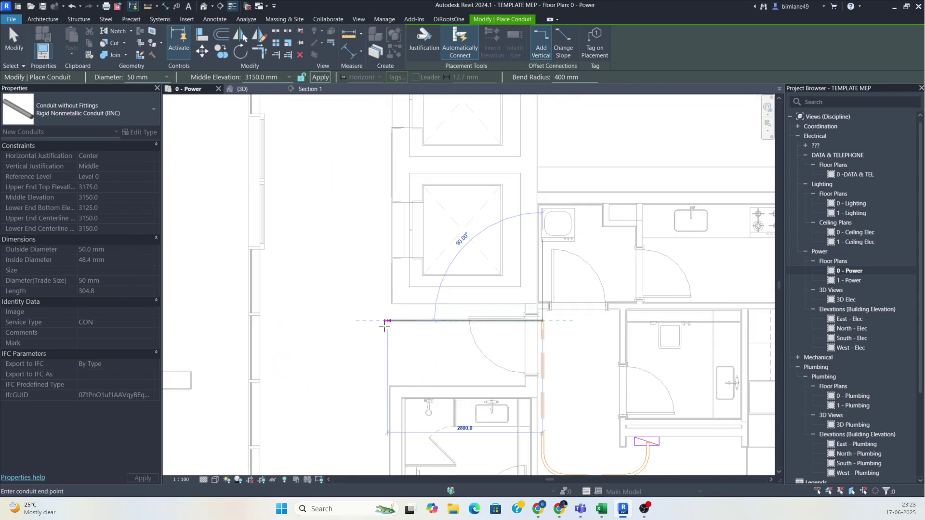
scroll(378, 202, "down", 2)
middle_click_drag(378, 185, 368, 418)
mouse_move(367, 307)
middle_mouse_down()
mouse_move(371, 380)
mouse_move(404, 266)
mouse_move(379, 401)
middle_mouse_up()
scroll(408, 285, "down", 1)
scroll(404, 266, "up", 1)
middle_click_drag(382, 274, 381, 340)
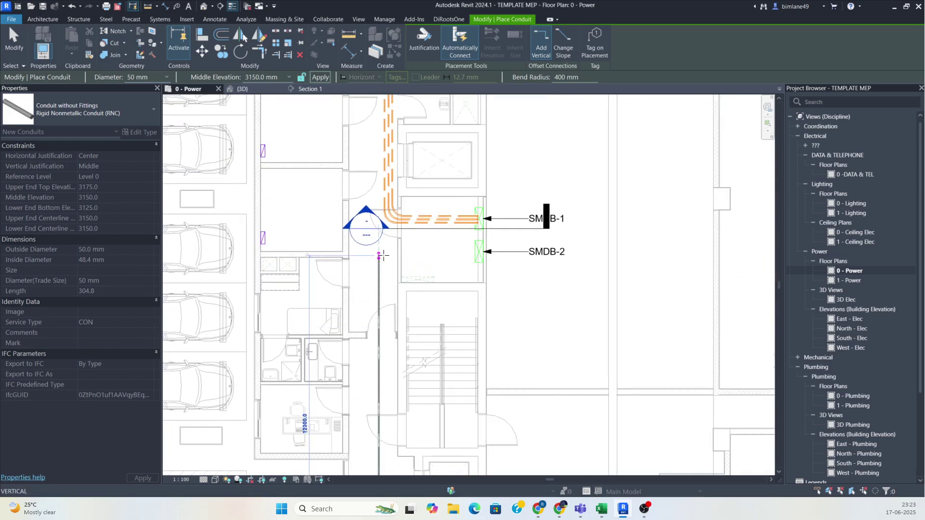
scroll(384, 254, "up", 2)
scroll(514, 256, "up", 2)
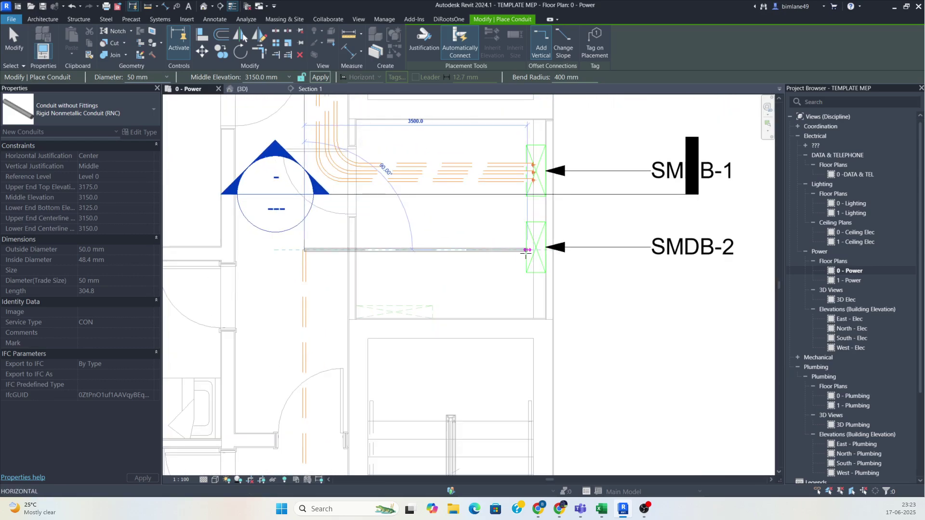
key("Escape")
key("Escape")
Move the Section 1 line down to the SMDB-2 conduit and open its section view
left_click(582, 194)
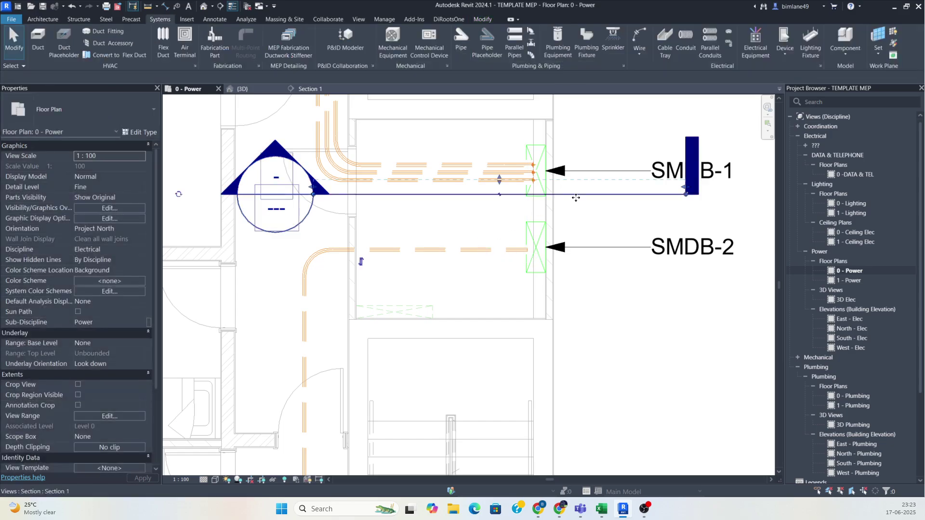
left_click_drag(582, 195, 560, 260)
right_click(560, 260)
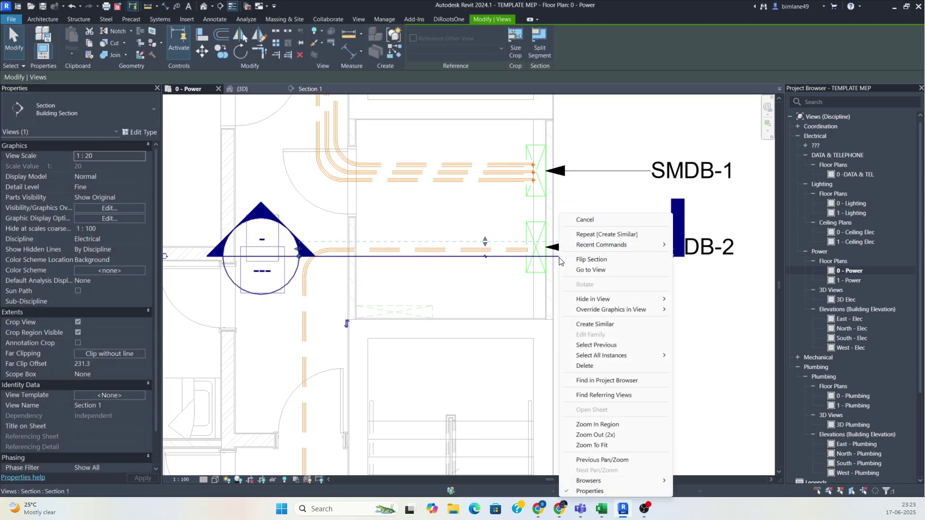
left_click(590, 270)
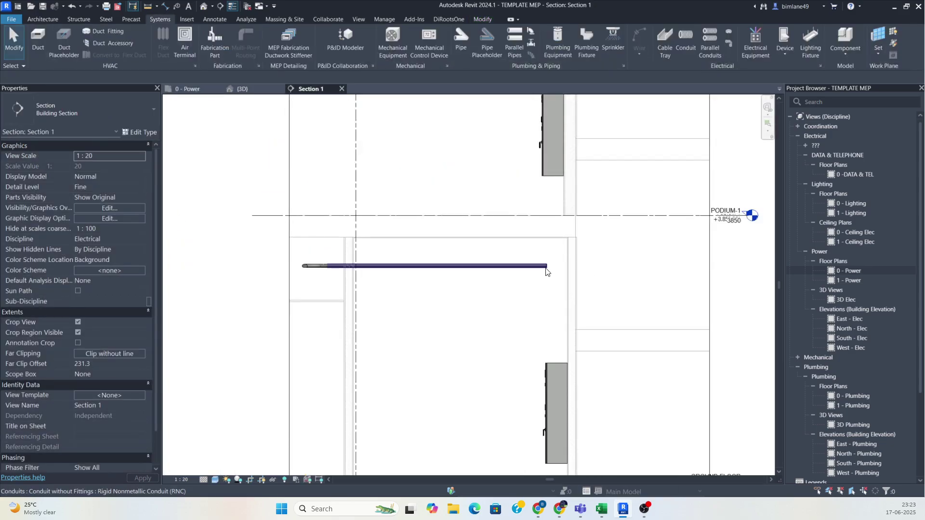
Draw a 1300 mm vertical conduit drop from the run's end down to the top of SMDB-2
left_click(545, 268)
right_click(546, 268)
left_click(593, 54)
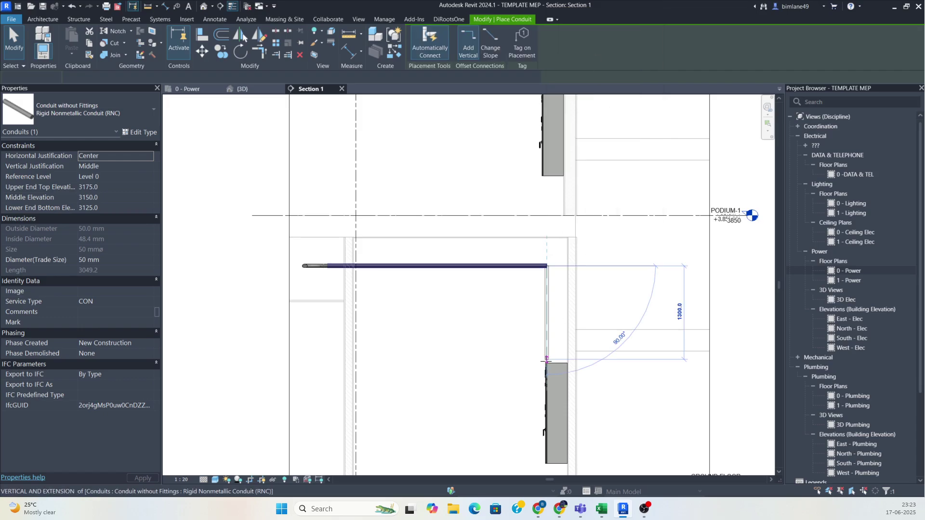
left_click(546, 360)
key("Escape")
key("Escape")
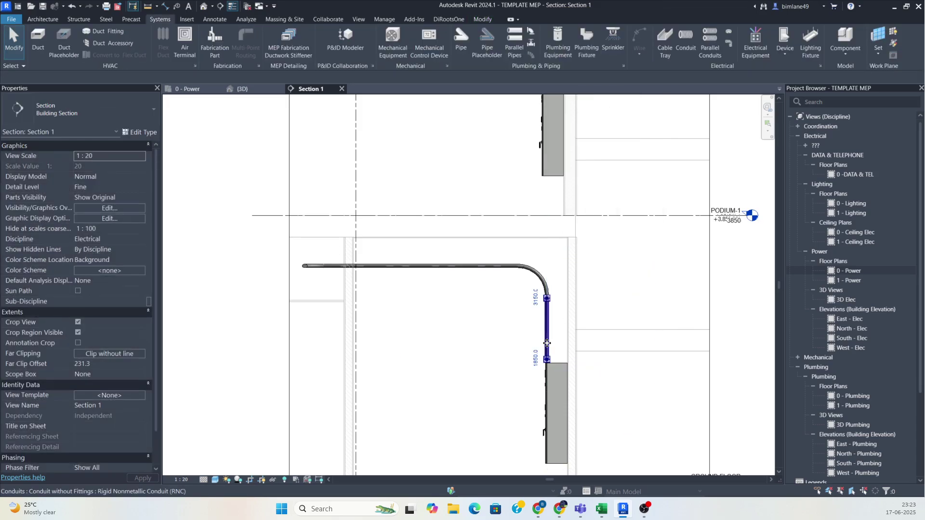
left_click(547, 343)
key("Escape")
scroll(567, 309, "down", 2)
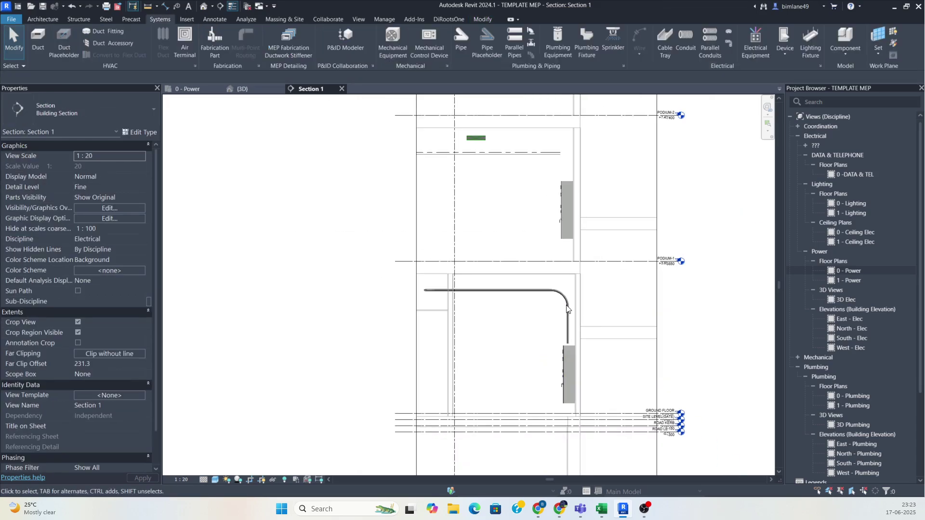
Isolate SMDB-2 and its connected conduits in a 3D section box
left_click_drag(580, 419, 580, 418)
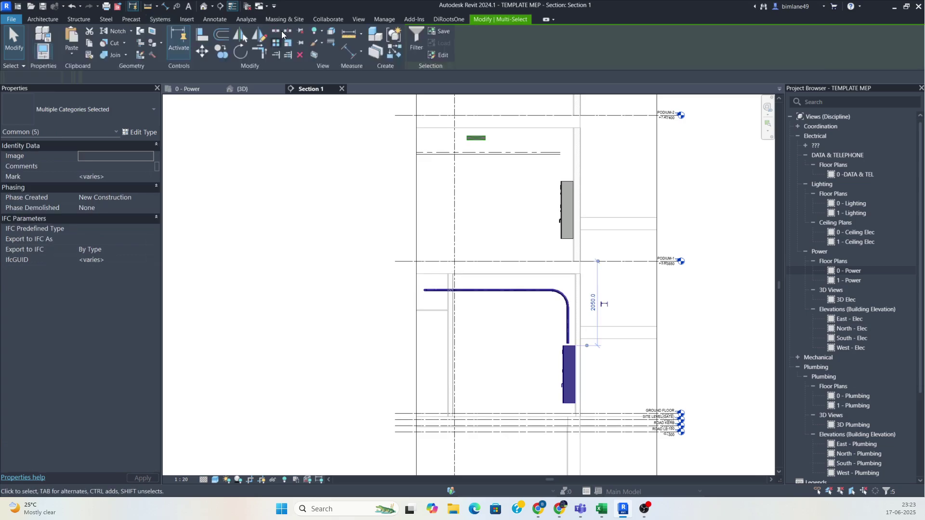
left_click(313, 56)
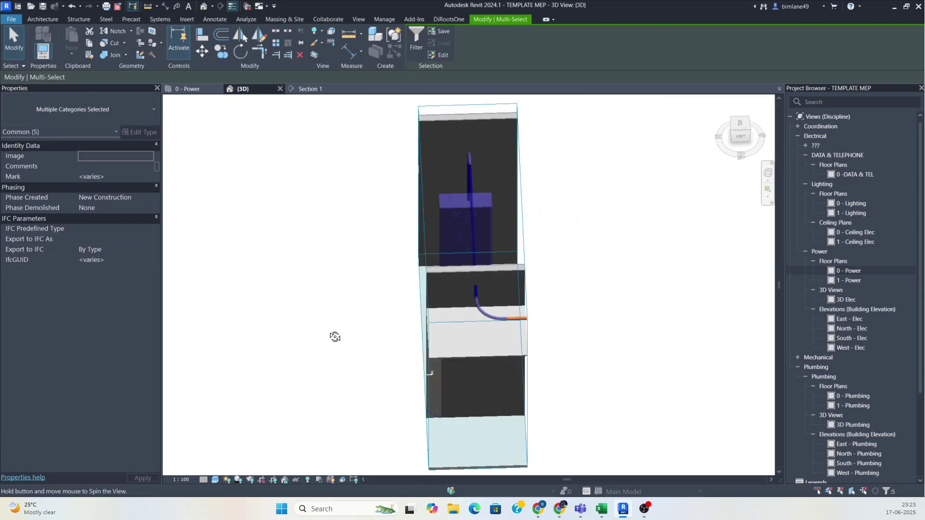
left_click(261, 324)
scroll(486, 326, "down", 1)
middle_click_drag(485, 325, 387, 217)
scroll(385, 214, "down", 1)
left_click(394, 276)
scroll(405, 277, "down", 4)
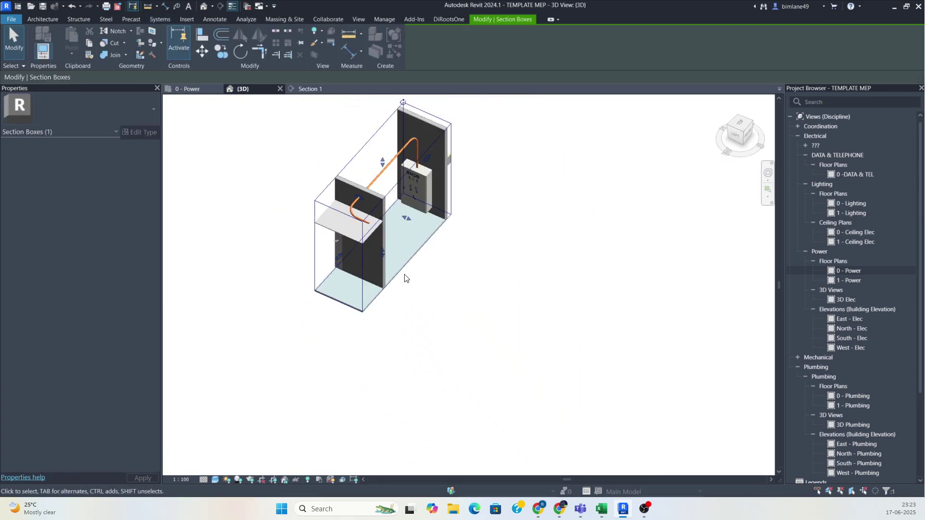
Stretch the 3D section box outward to expose the conduit run toward the southern apartment
left_click_drag(403, 233, 608, 314)
middle_click_drag(423, 374, 509, 255, "shift")
left_click_drag(534, 219, 534, 221)
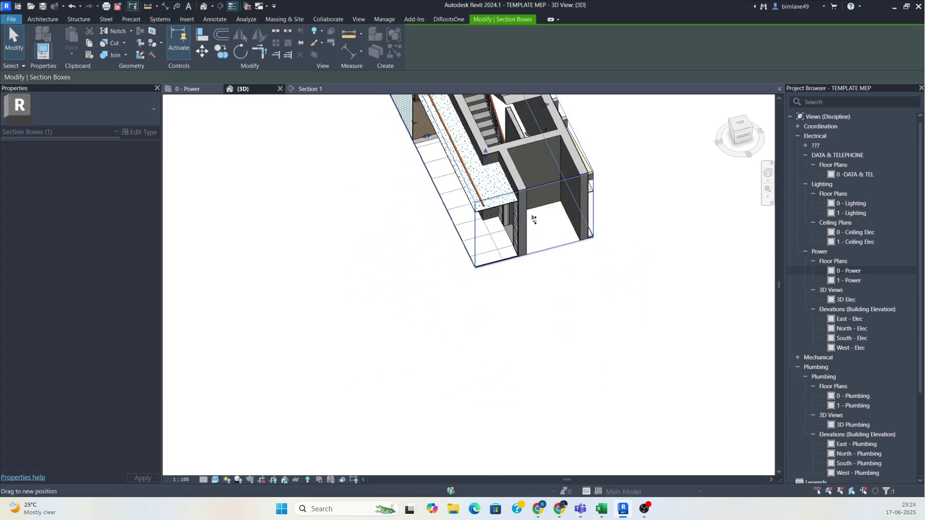
left_click_drag(625, 368, 625, 369)
middle_click_drag(596, 355, 310, 295, "shift")
scroll(371, 269, "up", 3)
scroll(426, 248, "down", 3)
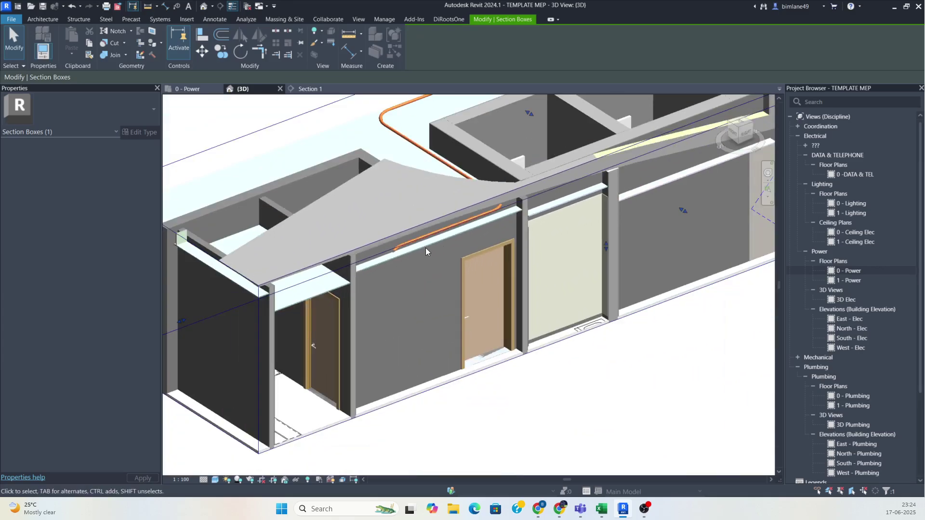
left_click(217, 116)
In the 0 - Power plan, create a west-facing section through the southern apartment's board and shift its line to the board's right edge
left_click(196, 89)
scroll(482, 276, "down", 3)
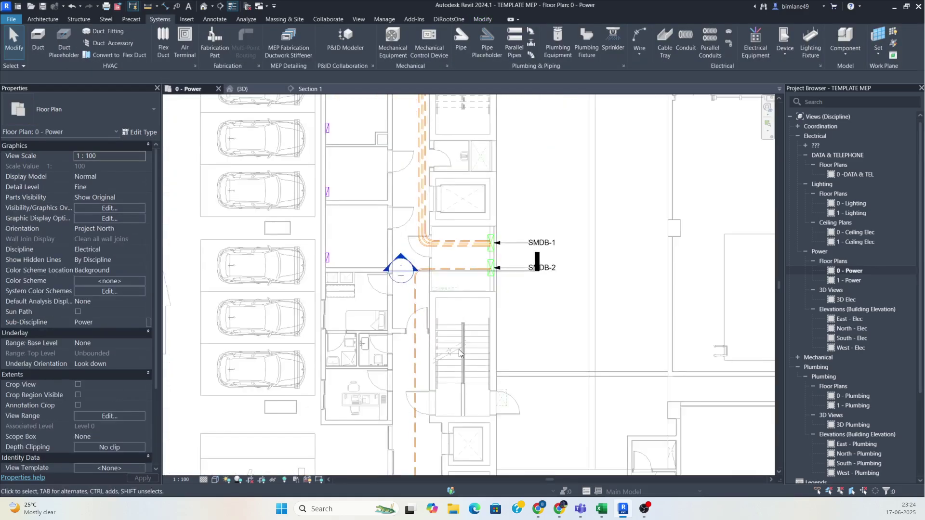
middle_click_drag(458, 349, 454, 171)
scroll(455, 171, "down", 2)
scroll(456, 188, "up", 5)
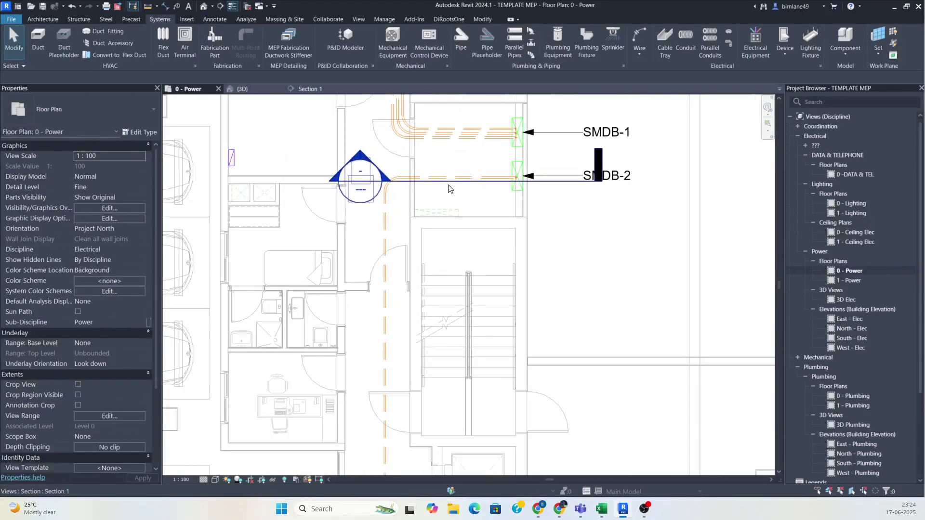
left_click(449, 188)
scroll(463, 195, "down", 4)
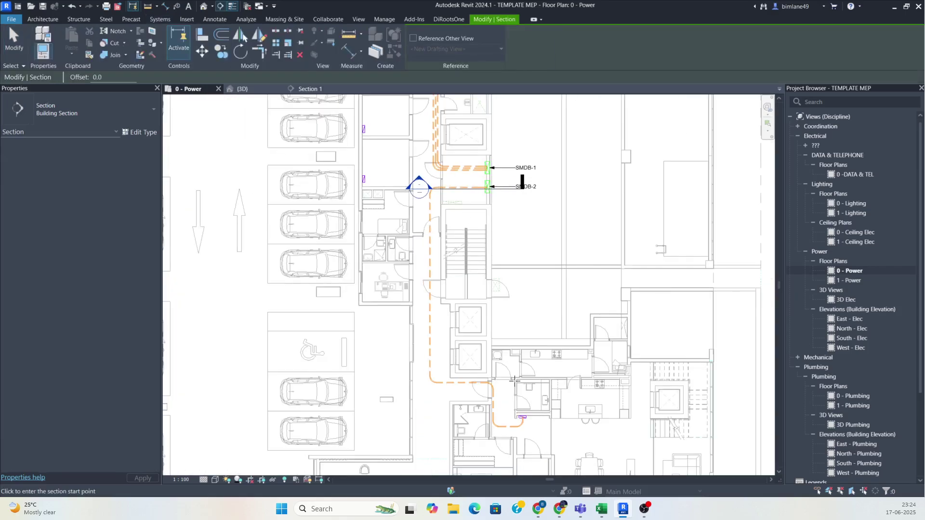
middle_click_drag(505, 409, 513, 329)
scroll(513, 329, "up", 4)
key("r")
key("o")
left_click(528, 367)
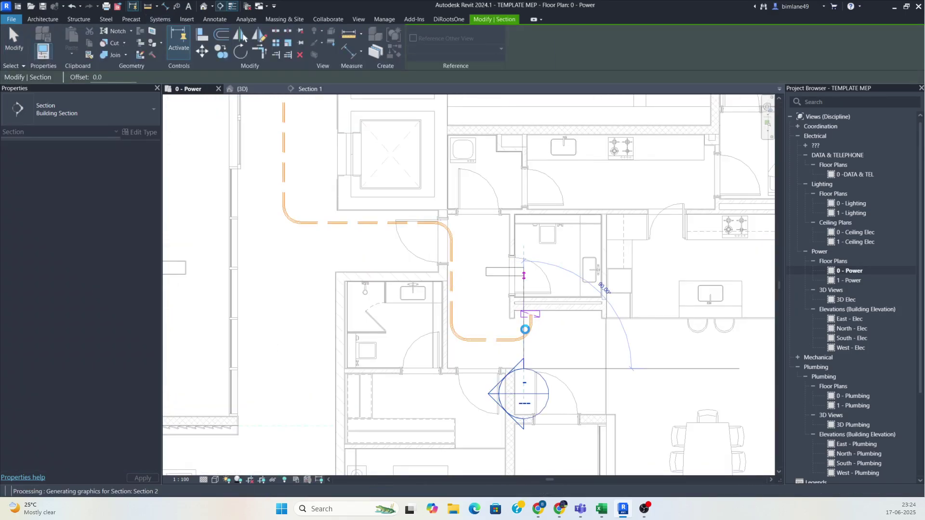
scroll(524, 330, "up", 3)
key("Escape")
left_click_drag(513, 311, 548, 314)
key("Escape")
Nudge the conduit's short horizontal leg farther down from the southern apartment's board
left_click(431, 350)
key("Down")
key("Down")
key("Down")
key("Down")
key("Down")
key("Down")
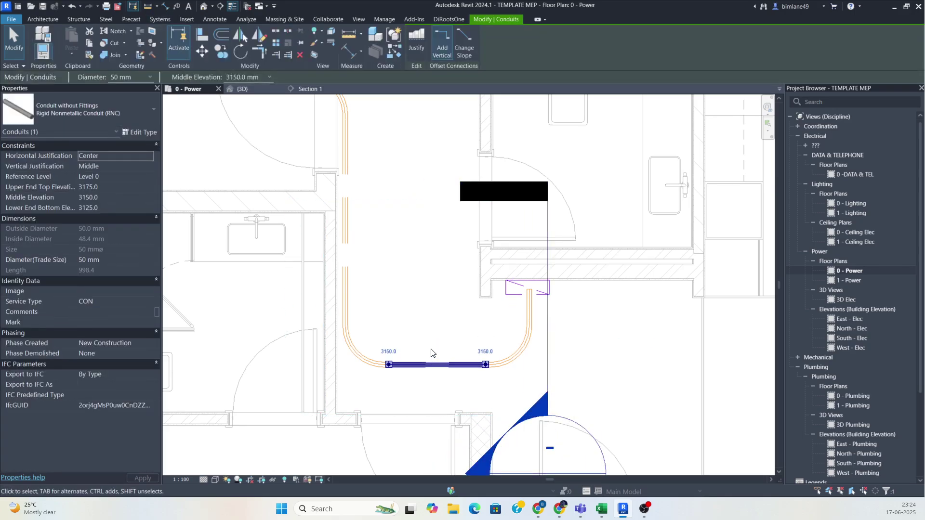
Open the Section 2 view and extend its crop region down past the ground floor level
left_click(547, 344)
right_click(547, 343)
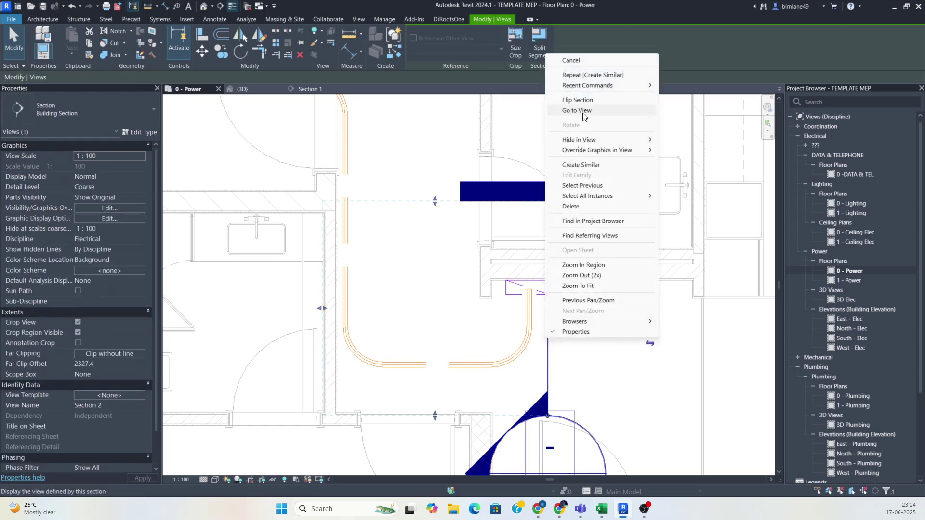
left_click(582, 112)
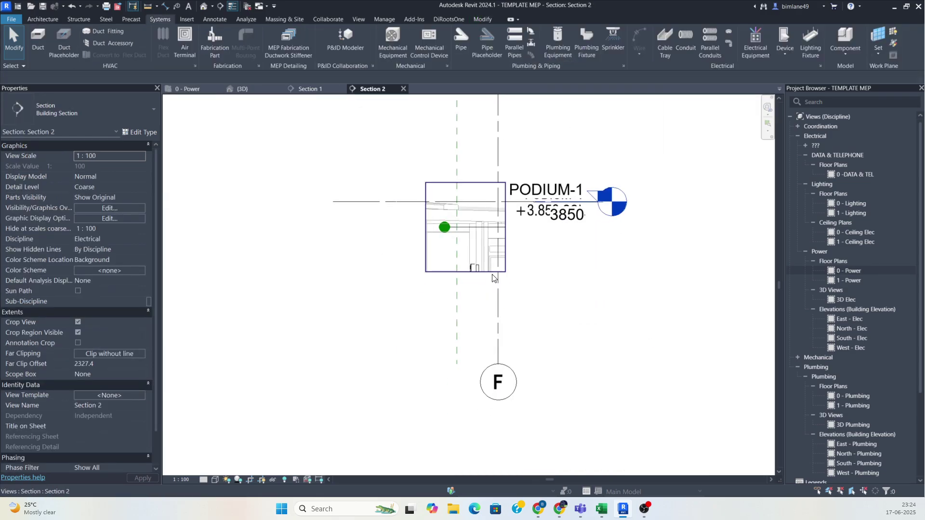
left_click(492, 272)
scroll(468, 276, "down", 1)
left_click_drag(464, 271, 463, 405)
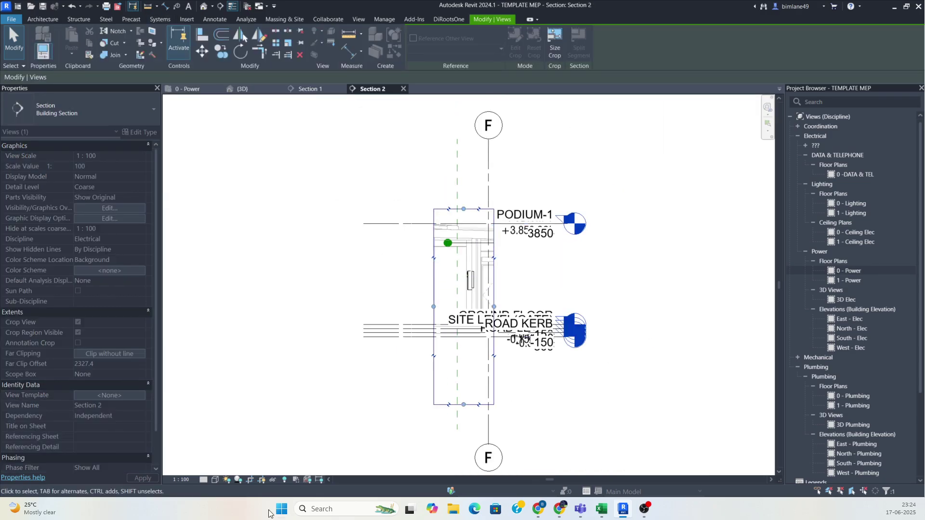
Set Section 2's detail level to Fine and its view scale to 1 : 25
left_click(203, 479)
left_click(212, 471)
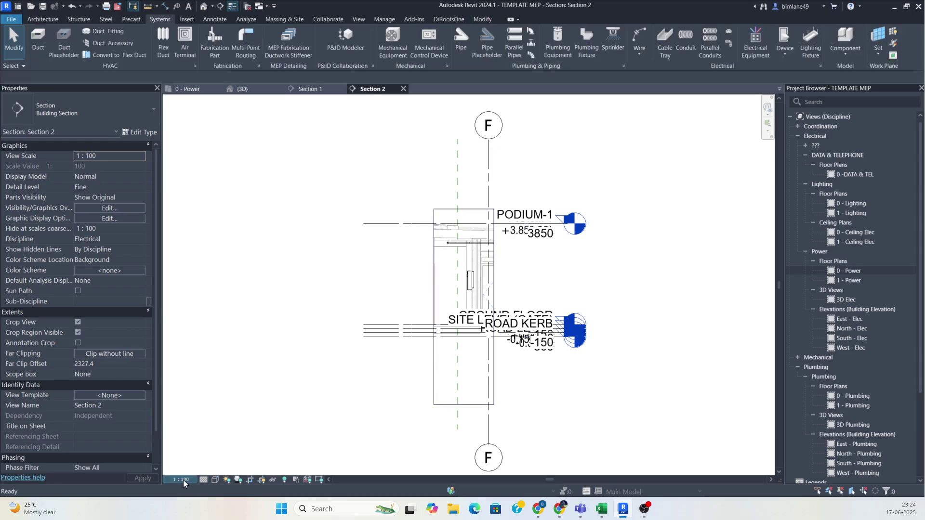
left_click(188, 396)
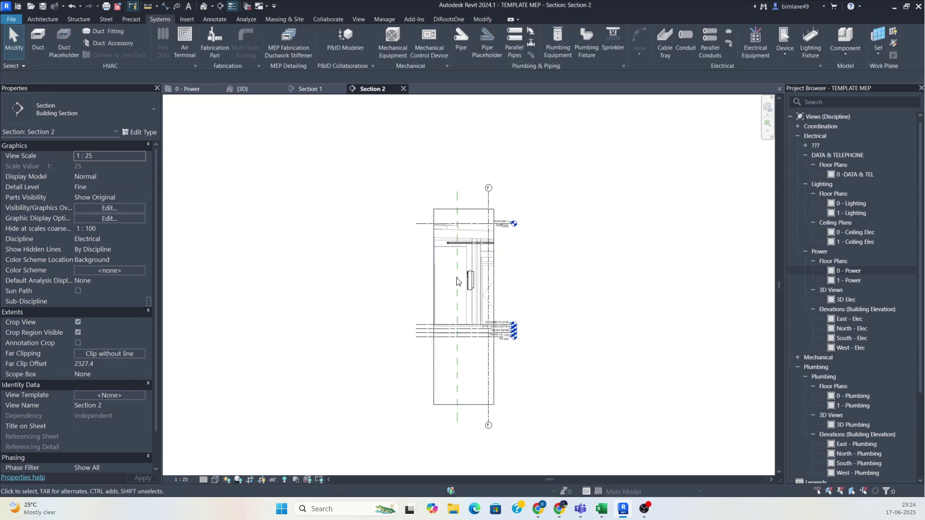
Examine the conduit's end above the board in Section 2 and return to the 0 - Power plan
scroll(497, 215, "up", 5)
scroll(504, 202, "up", 1)
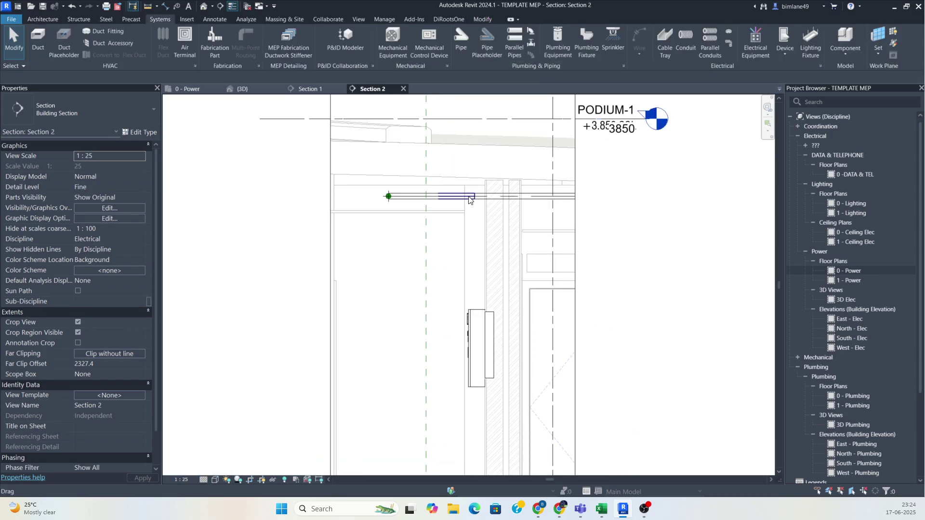
left_click(469, 196)
scroll(470, 201, "down", 1)
key("Escape")
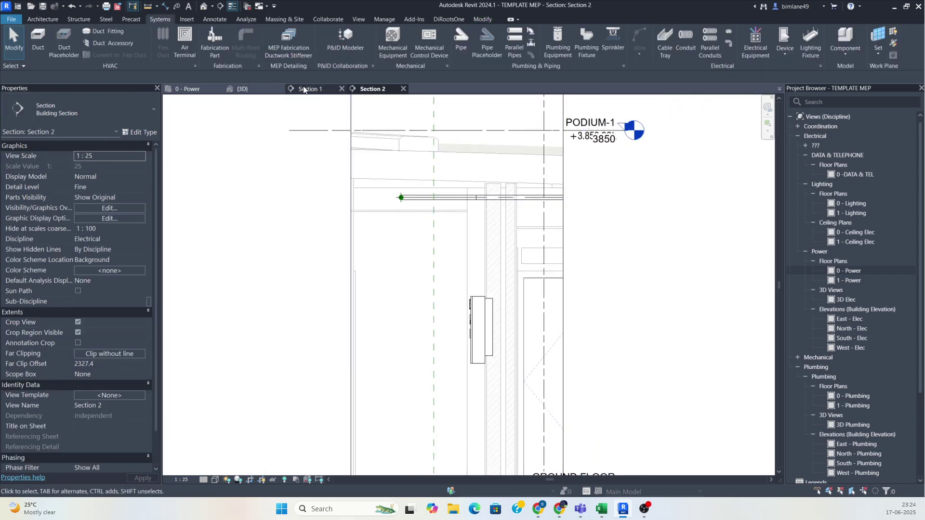
left_click(192, 90)
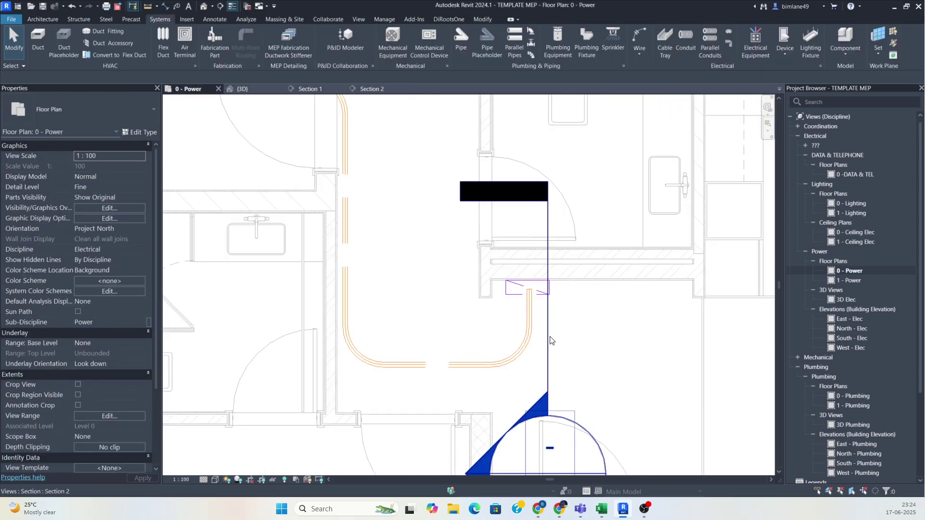
Pull Section 2's far clip boundary in close to the conduit end at the southern board and open the Section 2 view
left_click(548, 334)
left_click_drag(417, 323, 525, 334)
left_click(373, 89)
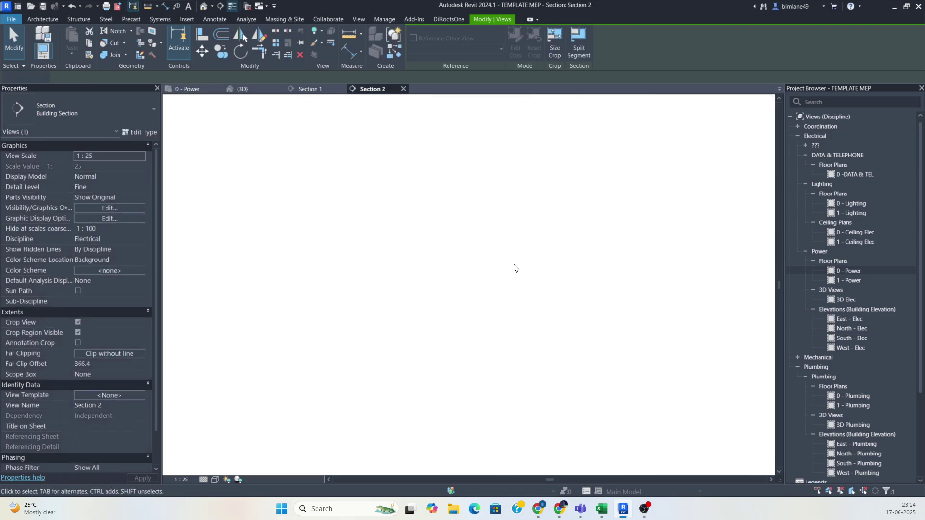
Try to draw a vertical 50 mm conduit from the run's open end straight down to the top of the board
left_click(476, 198)
right_click(477, 198)
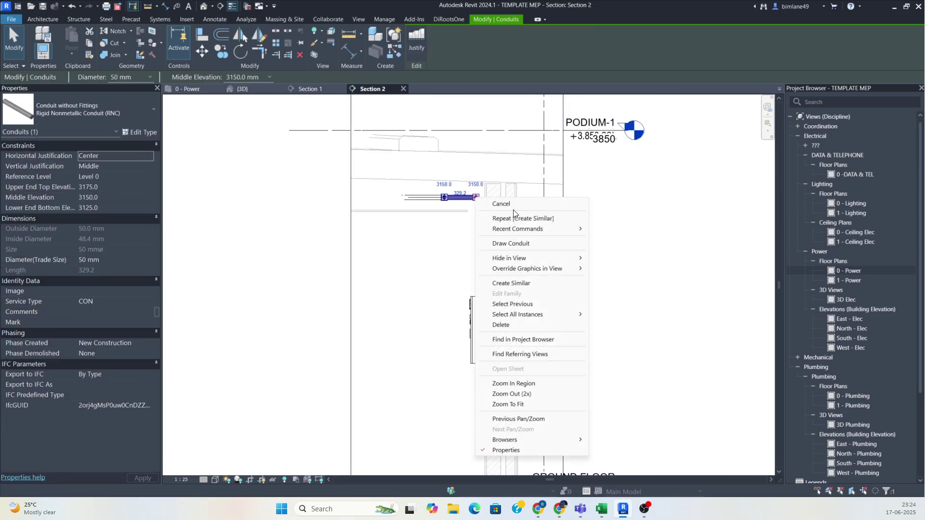
left_click(511, 243)
scroll(476, 291, "up", 3)
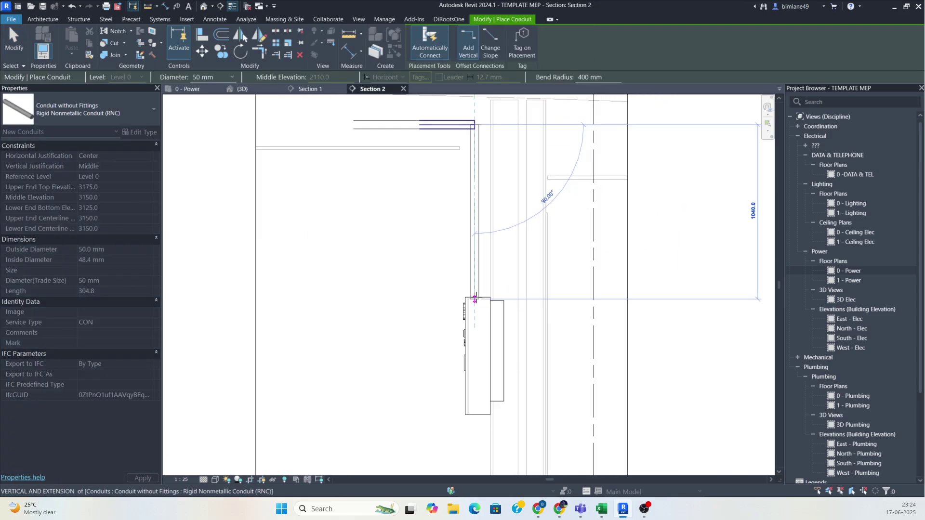
left_click(478, 299)
key("Escape")
Draw the 50 mm conduit from its open end horizontally past the wall and down to the 2050 mm elevation
scroll(479, 300, "down", 3)
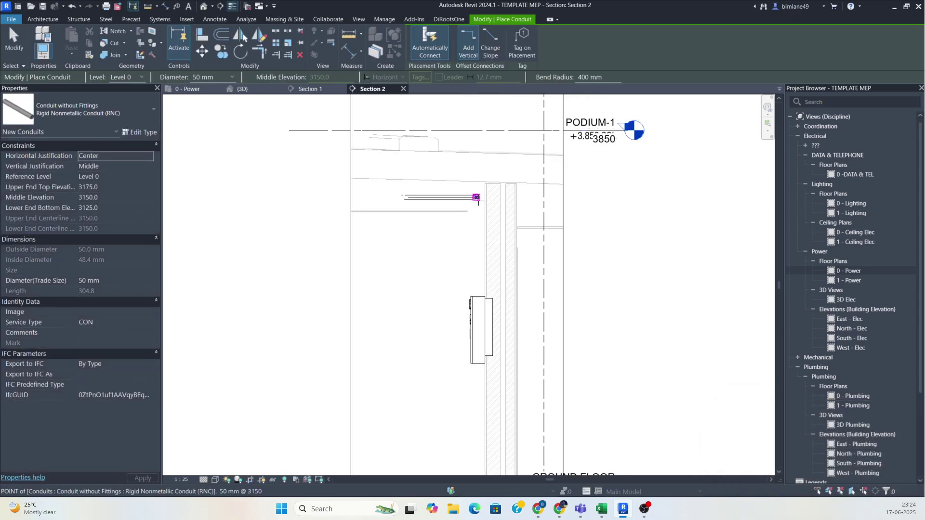
scroll(479, 202, "up", 2)
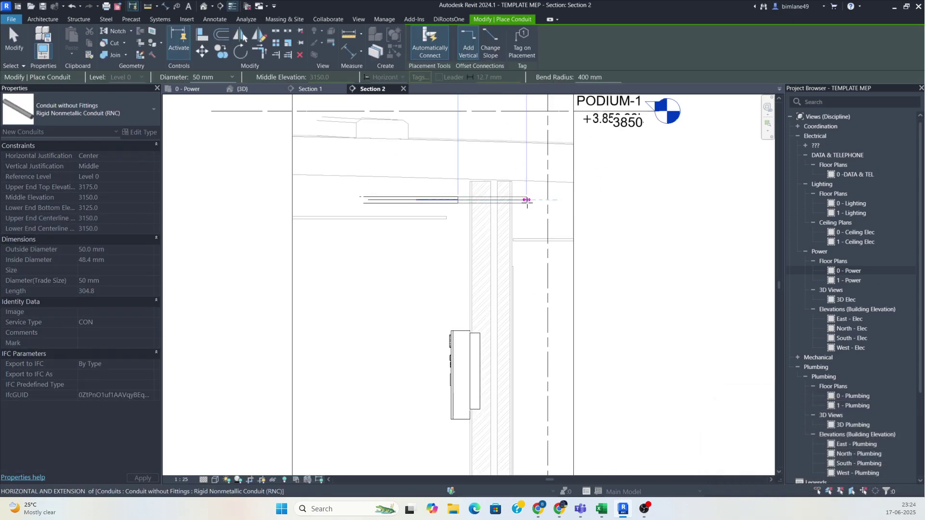
left_click(476, 197)
left_click(526, 340)
key("Escape")
key("Escape")
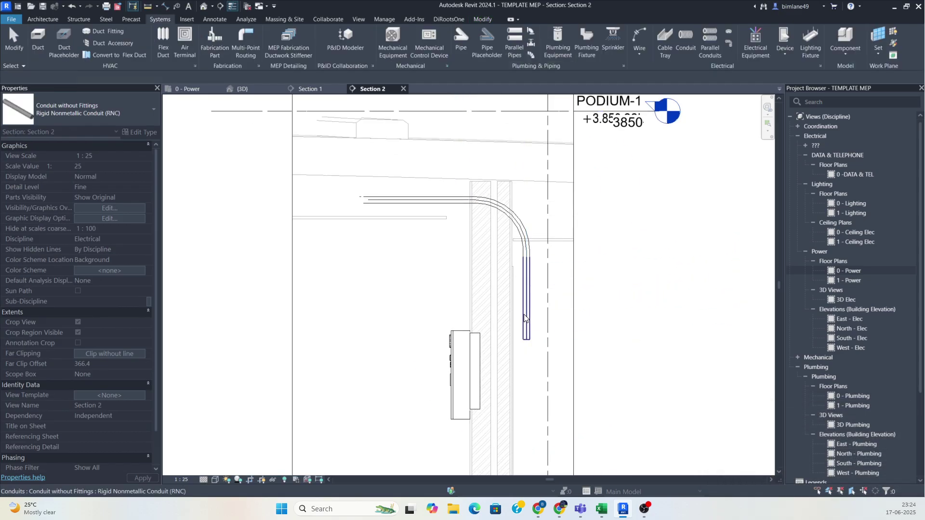
Nudge the vertical conduit drop back through the wall toward the board
left_click(524, 314)
key("Left")
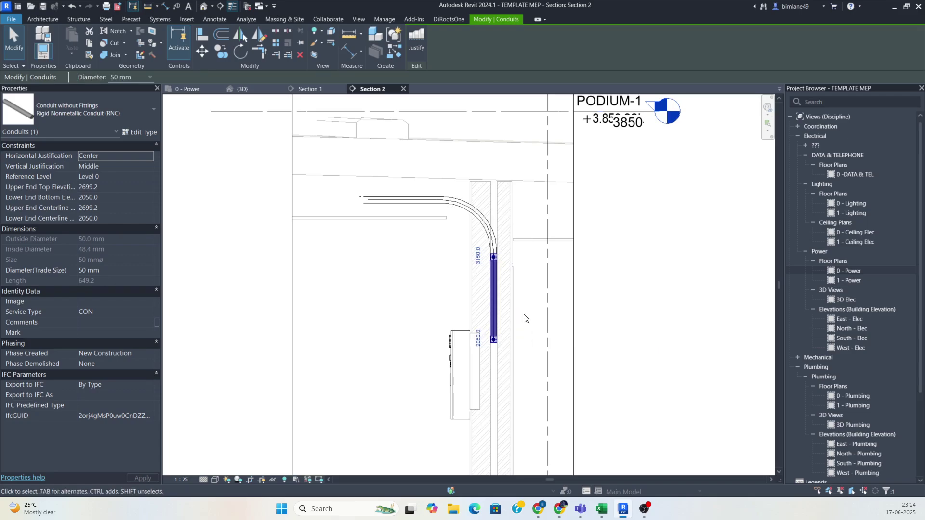
key("Left")
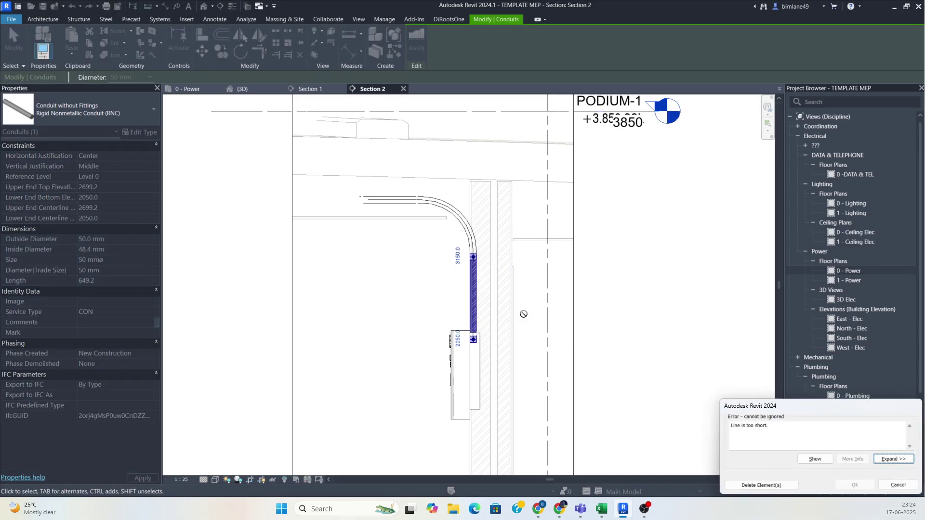
key("Escape")
Shift the horizontal elbow away from the wall and nudge the vertical drop until it enters the board's top
left_click(396, 208)
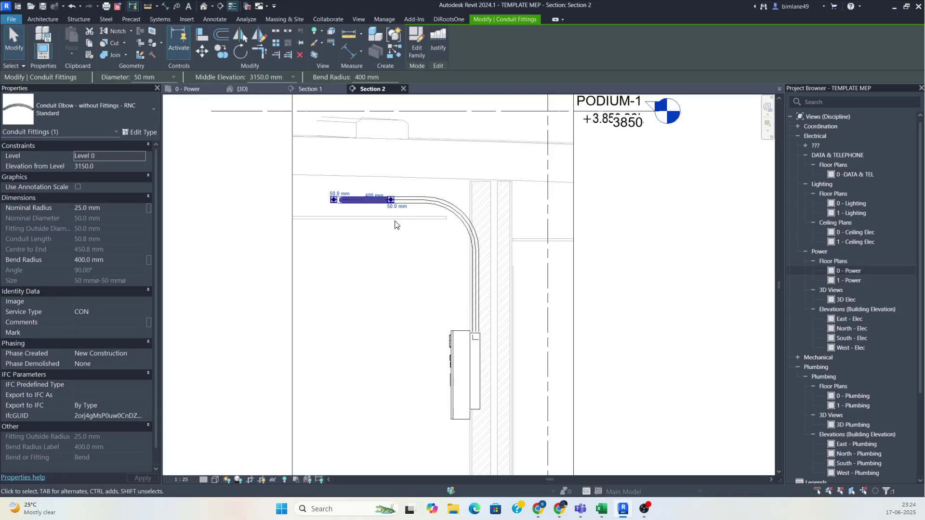
key("Escape")
left_click(480, 312)
key("Left")
key("Left")
key("Left")
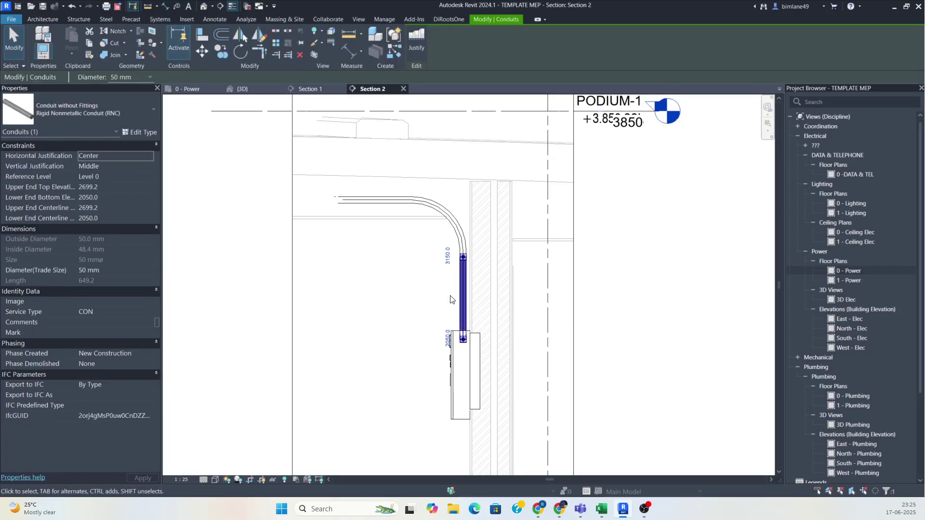
key("Escape")
Isolate the board and its connected conduit drop in a 3D section box
scroll(275, 222, "down", 3)
left_click_drag(275, 207, 424, 343)
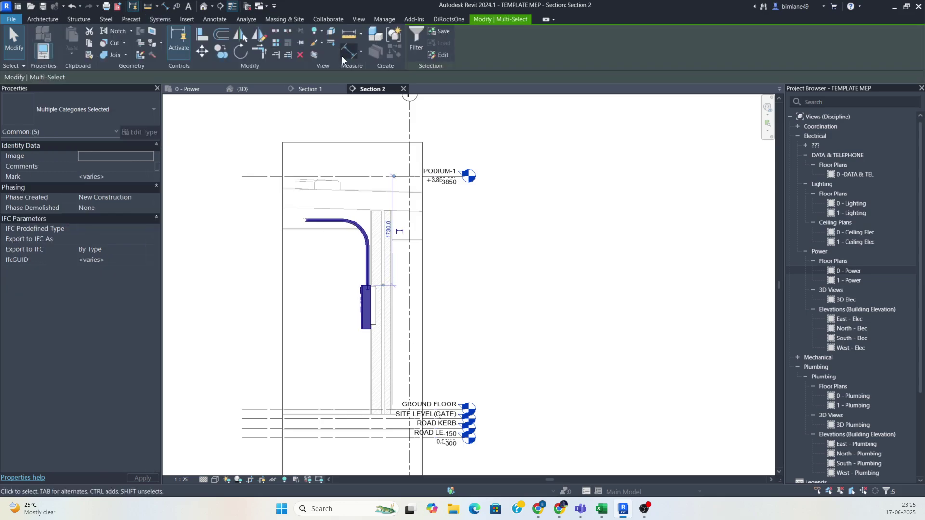
left_click(313, 55)
mouse_move(582, 333)
middle_mouse_down("shift")
mouse_move(547, 362)
mouse_move(528, 330)
mouse_move(512, 339)
mouse_move(495, 318)
middle_mouse_up("shift")
scroll(529, 330, "down", 2)
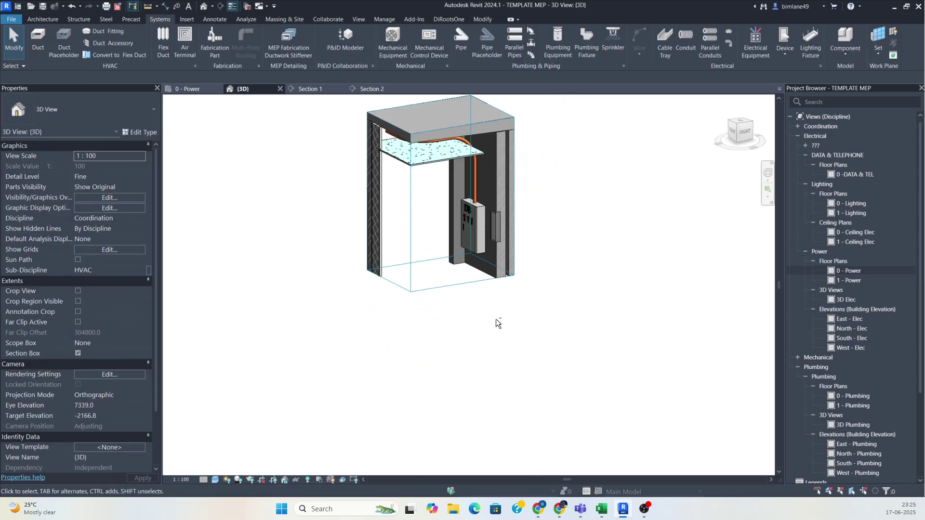
middle_click_drag(475, 199, 514, 314)
Lower the top of the 3D section box below the slab to expose the conduit above the ceiling
left_click(493, 244)
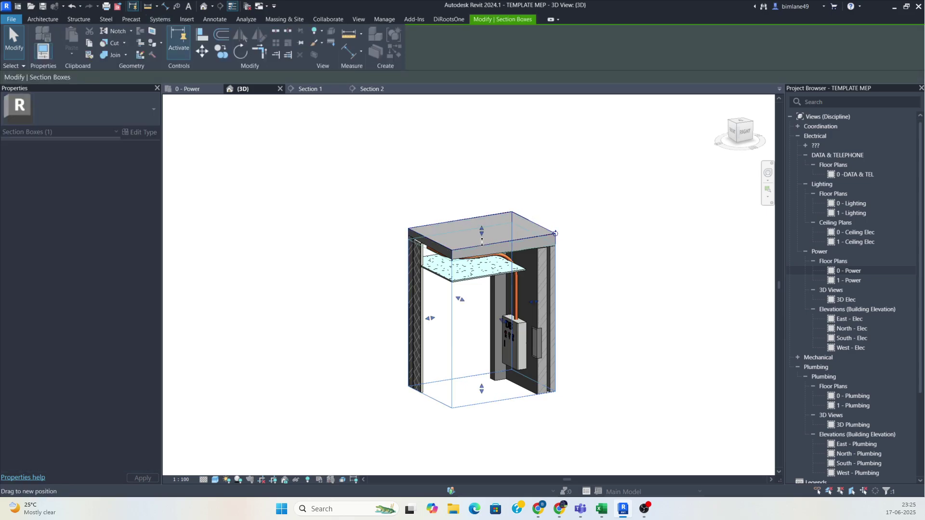
middle_click_drag(568, 338, 731, 336, "shift")
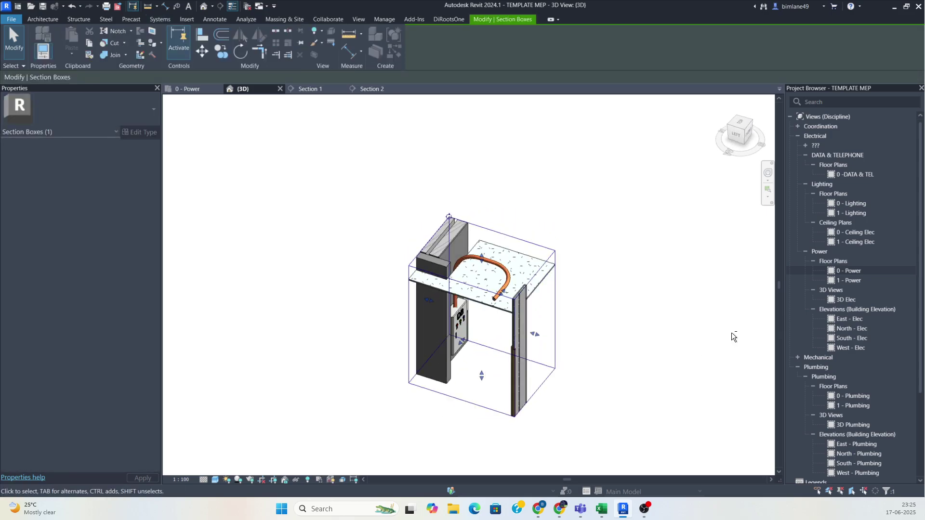
middle_click_drag(592, 340, 523, 401, "shift")
middle_click_drag(483, 375, 580, 337)
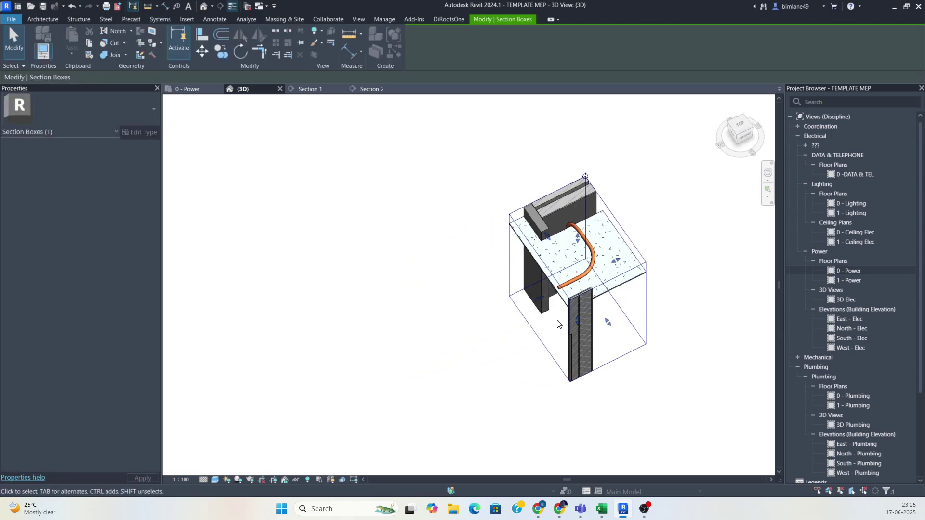
Extend two sides of the 3D section box outward to include the conduit route and the neighbouring rooms
left_click_drag(540, 305, 522, 305)
left_click_drag(296, 358, 291, 357)
middle_click_drag(291, 358, 446, 352, "shift")
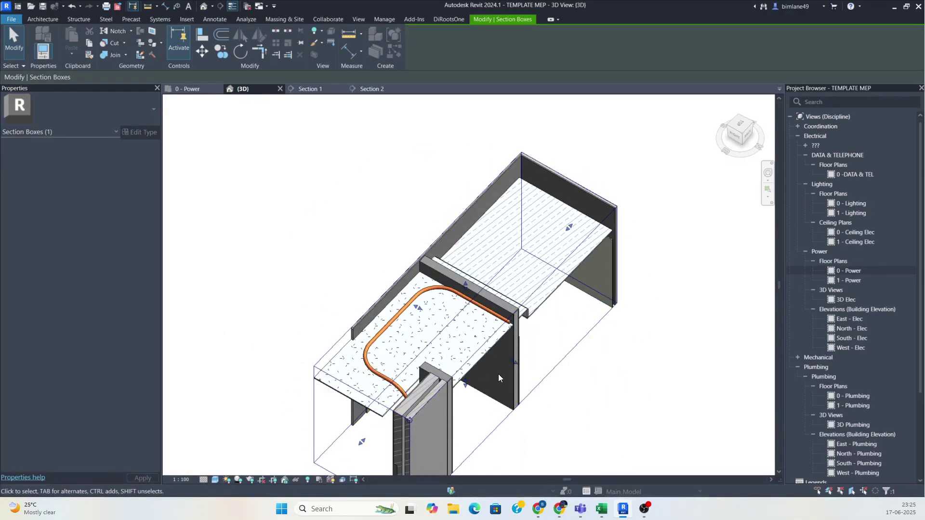
left_click_drag(514, 364, 649, 404)
middle_click_drag(552, 374, 388, 248)
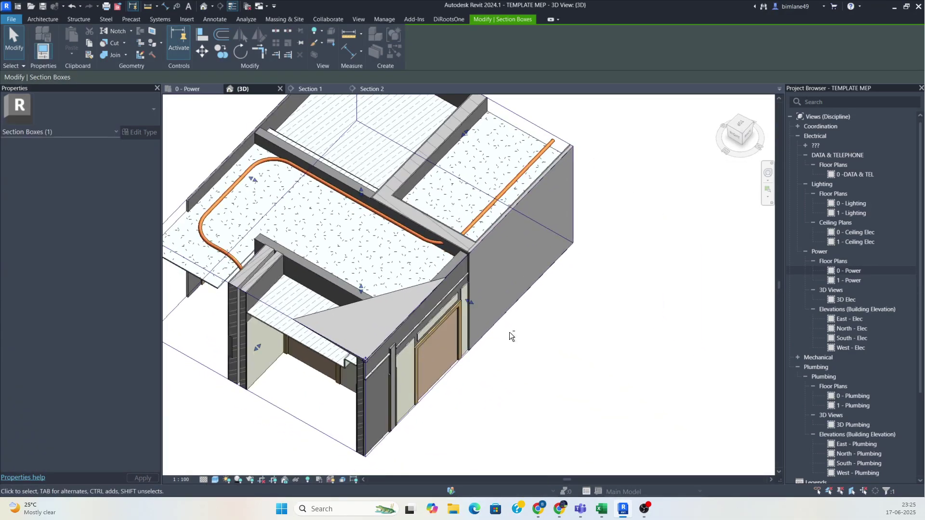